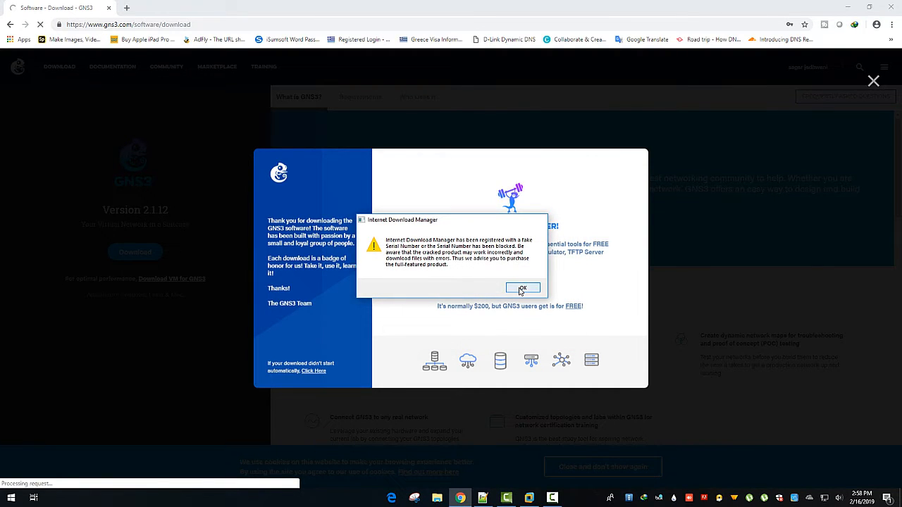
# Dismiss the Internet Download Manager warning and close the GNS3 exclusive offer.
pyautogui.click(522, 290)
pyautogui.click(513, 293)
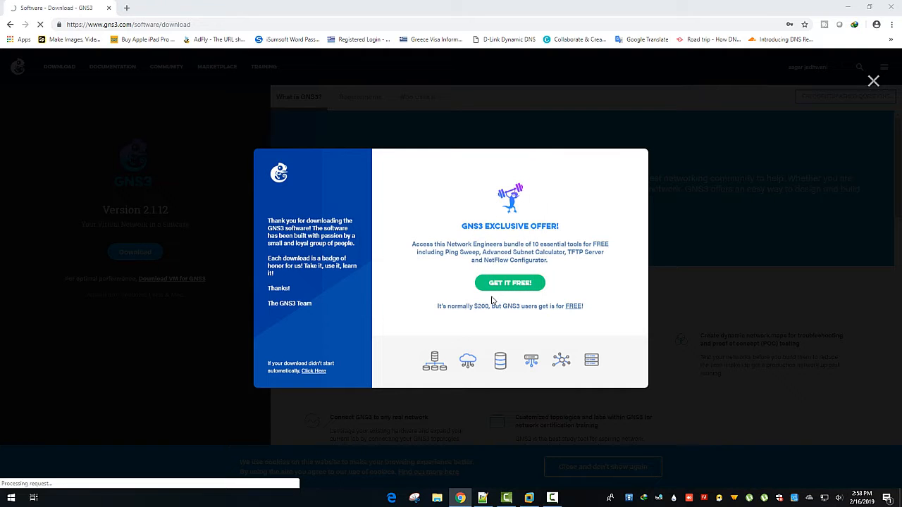
pyautogui.click(874, 82)
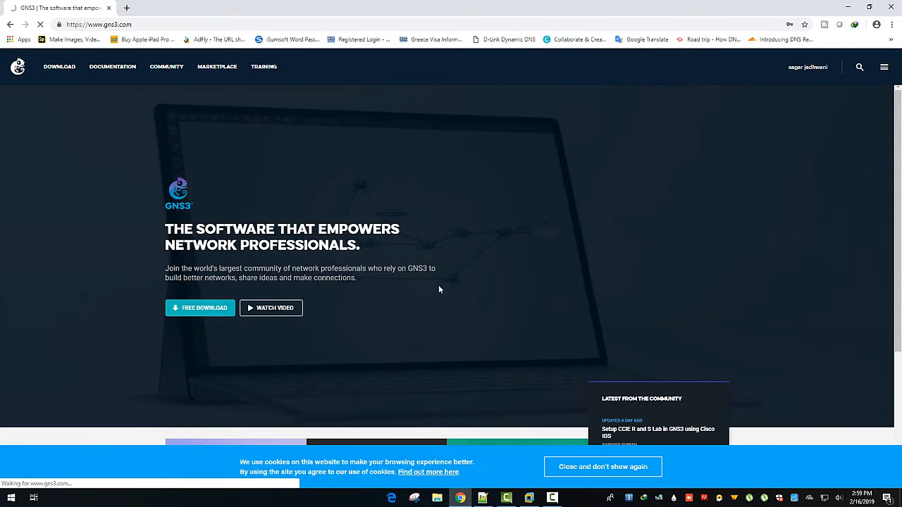
# Open the GNS3 VM download options from the website's software download page.
pyautogui.scroll(-4, 438, 289)
pyautogui.scroll(3, 438, 289)
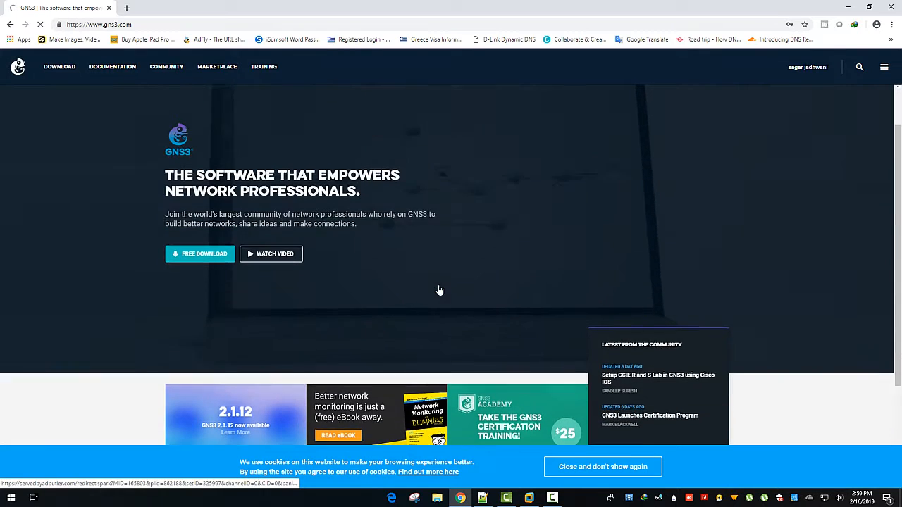
pyautogui.scroll(1, 438, 290)
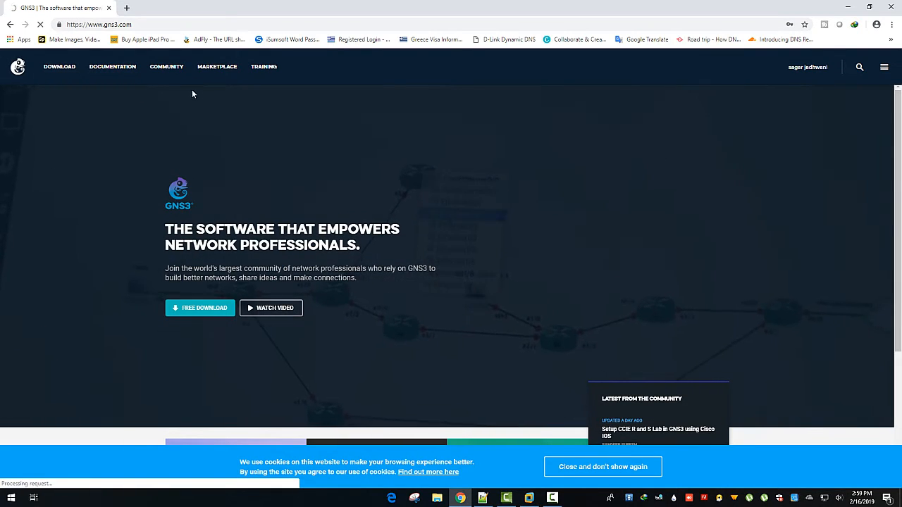
pyautogui.click(69, 69)
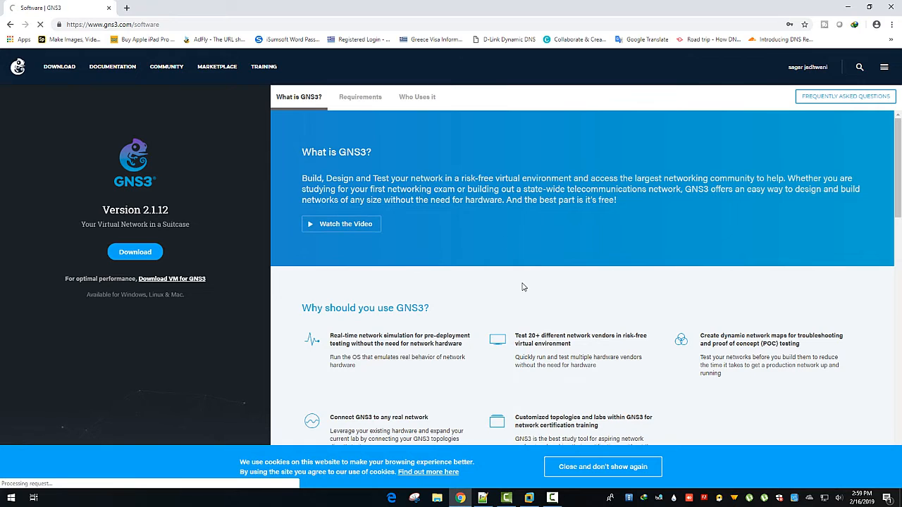
pyautogui.scroll(-3, 523, 286)
pyautogui.scroll(-1, 523, 289)
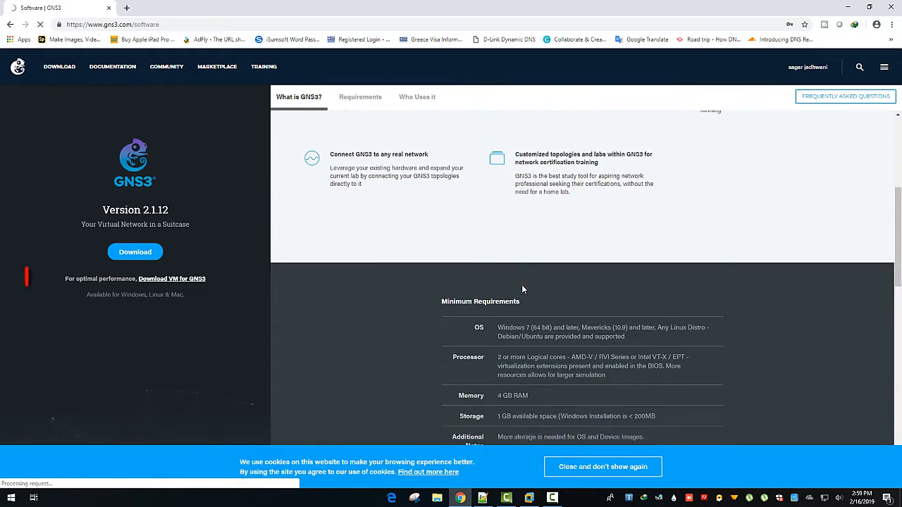
pyautogui.click(188, 281)
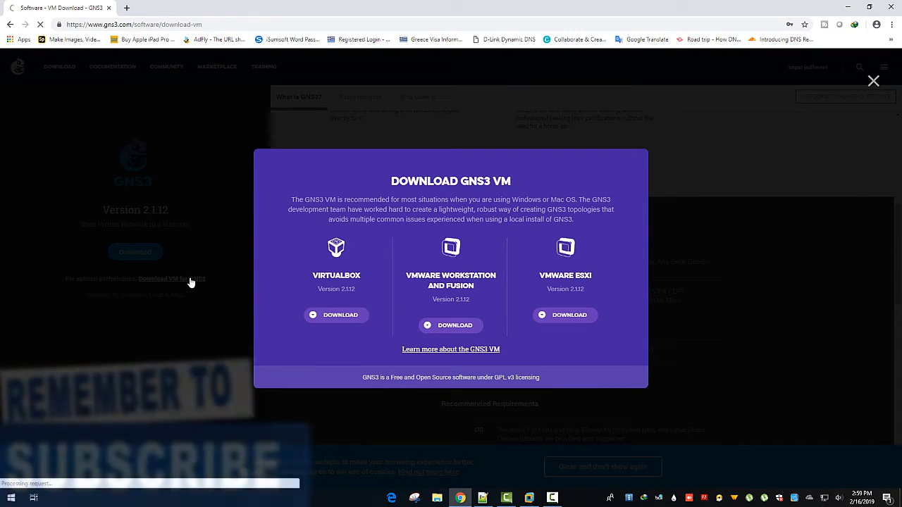
# Download the GNS3 VM 2.1.12 for VMware Workstation and Fusion with Internet Download Manager.
pyautogui.click(454, 325)
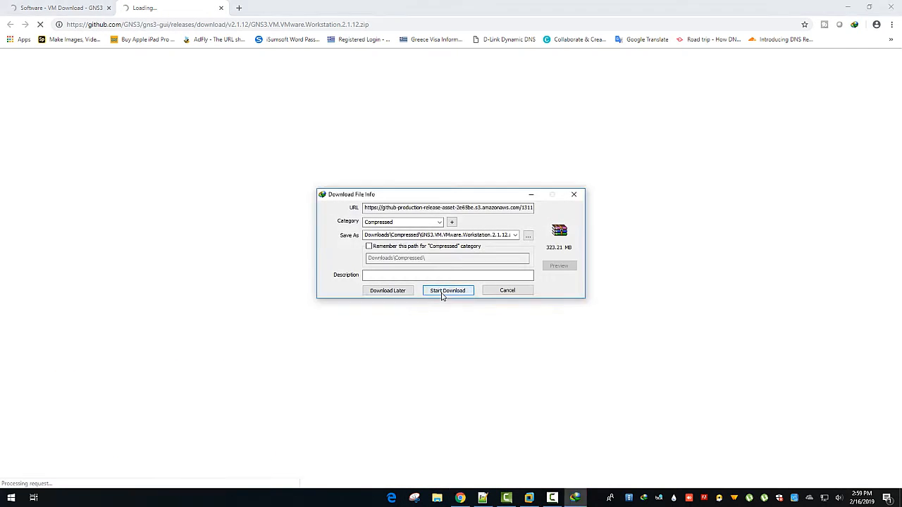
pyautogui.click(443, 291)
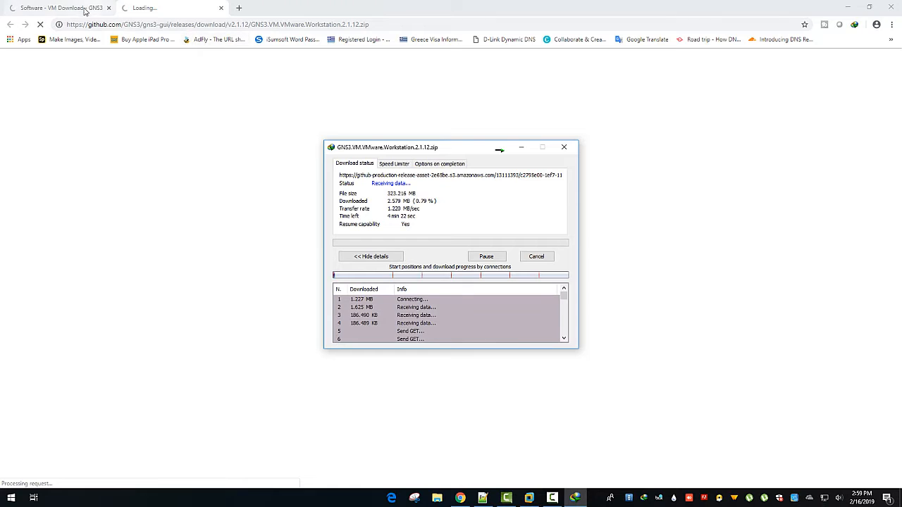
pyautogui.click(81, 11)
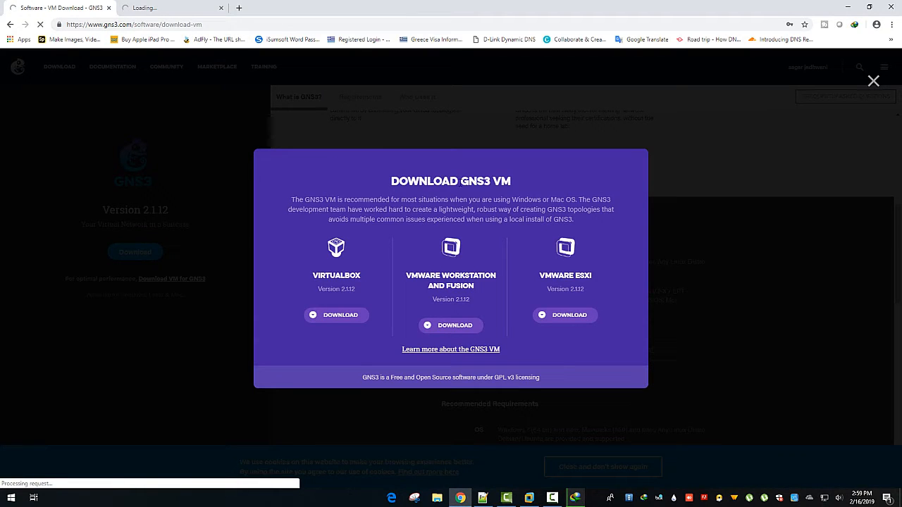
pyautogui.click(575, 498)
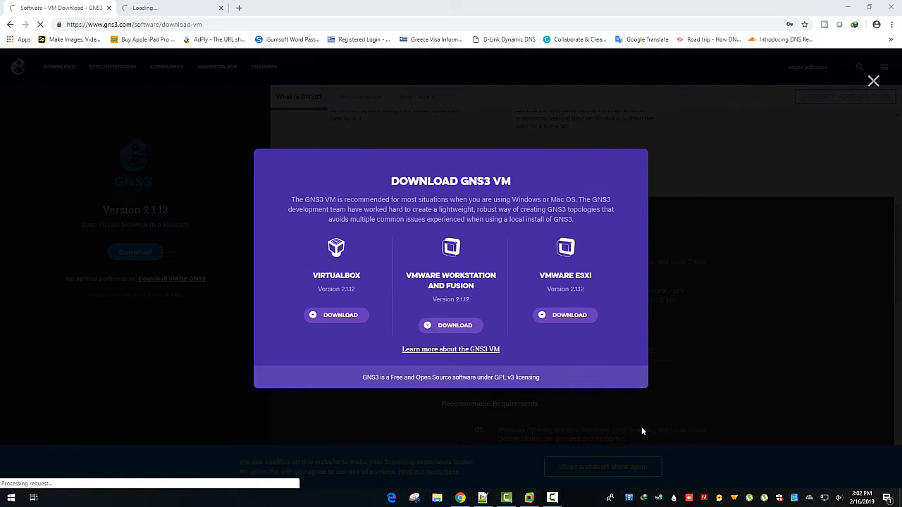
# From Internet Download Manager, open the folder containing the downloaded GNS3.VM.VMware.Workstation.2.1.12.zip.
pyautogui.doubleClick(644, 498)
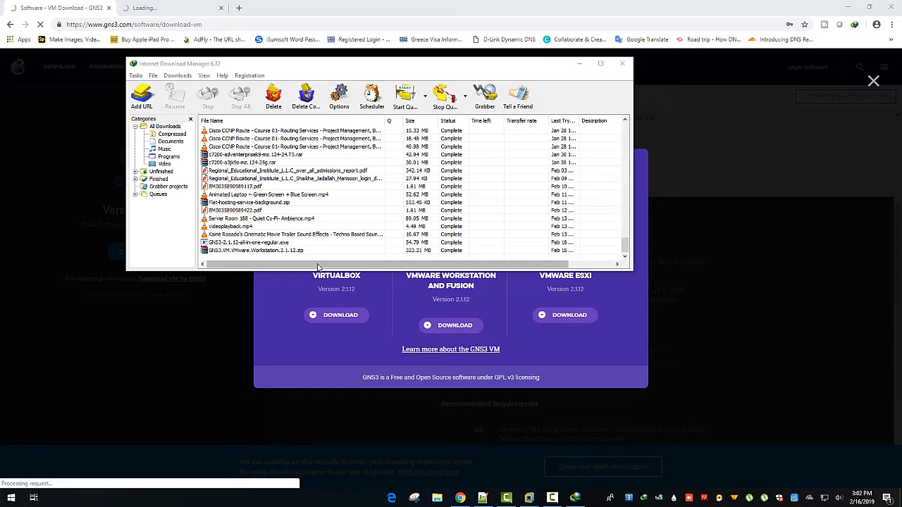
pyautogui.rightClick(272, 252)
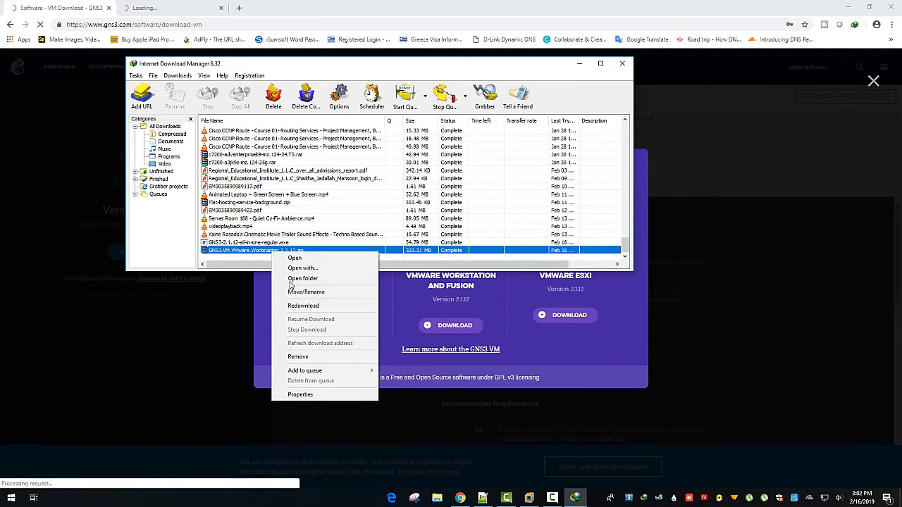
pyautogui.click(292, 279)
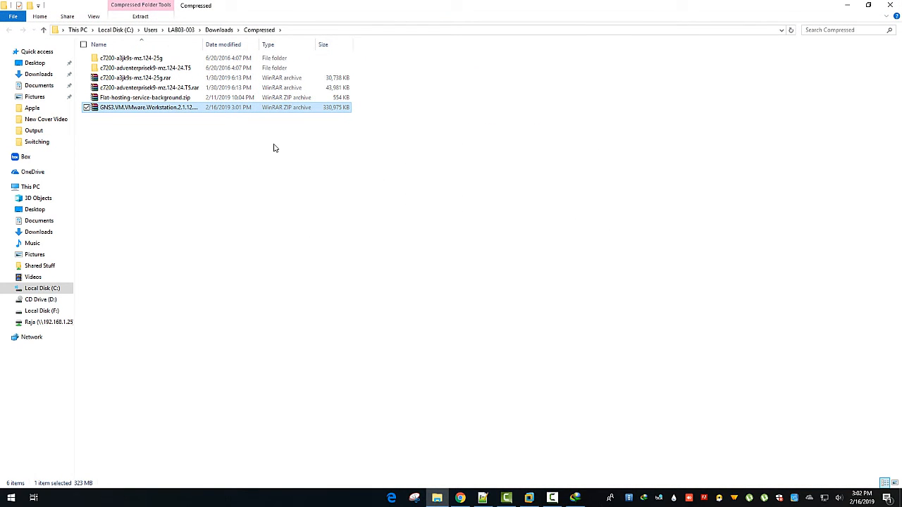
pyautogui.click(275, 148)
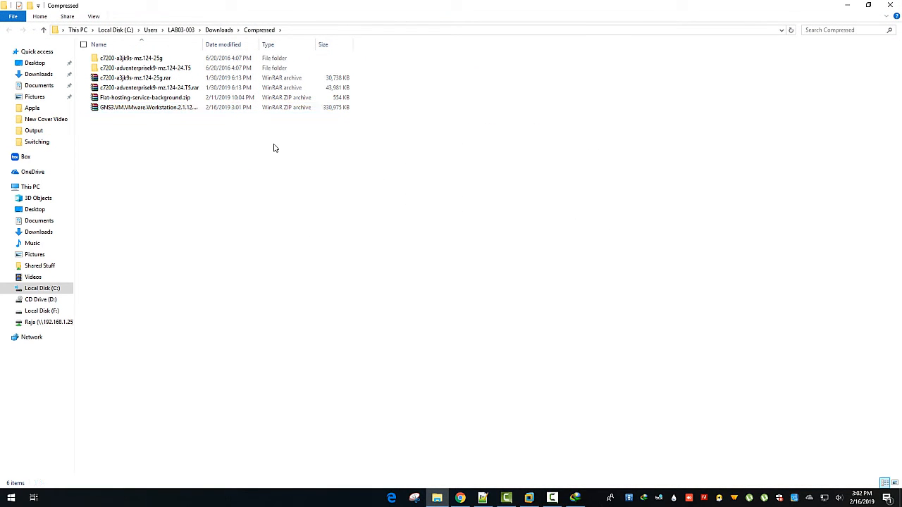
# Extract the GNS3.VM.VMware.Workstation.2.1.12 archive directly into the current Compressed folder.
pyautogui.click(184, 112)
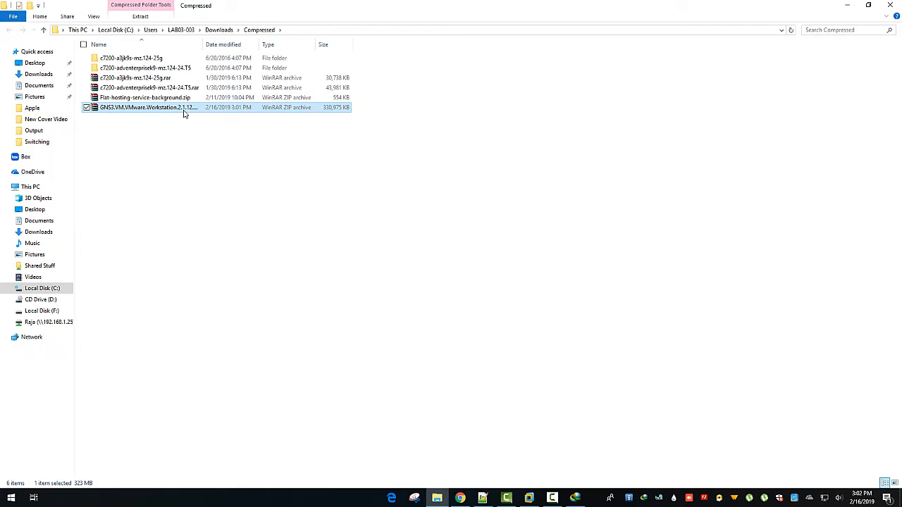
pyautogui.rightClick(184, 113)
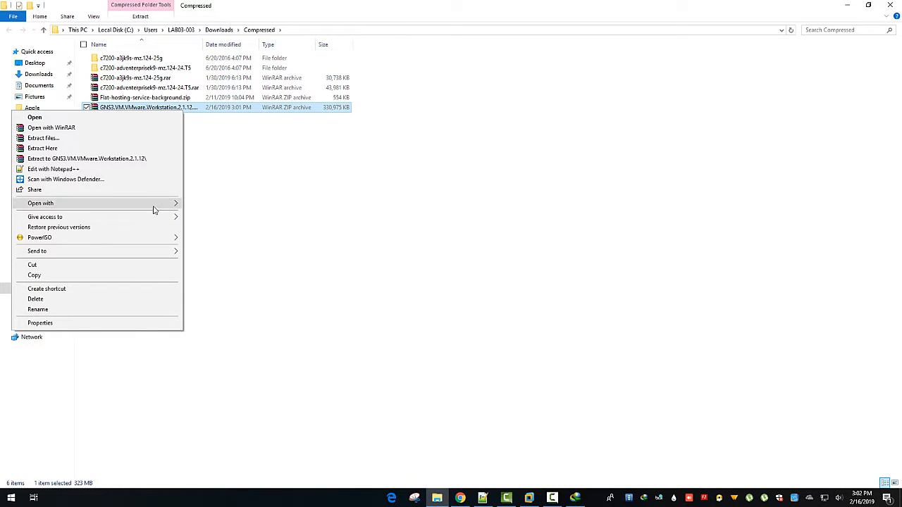
pyautogui.click(164, 148)
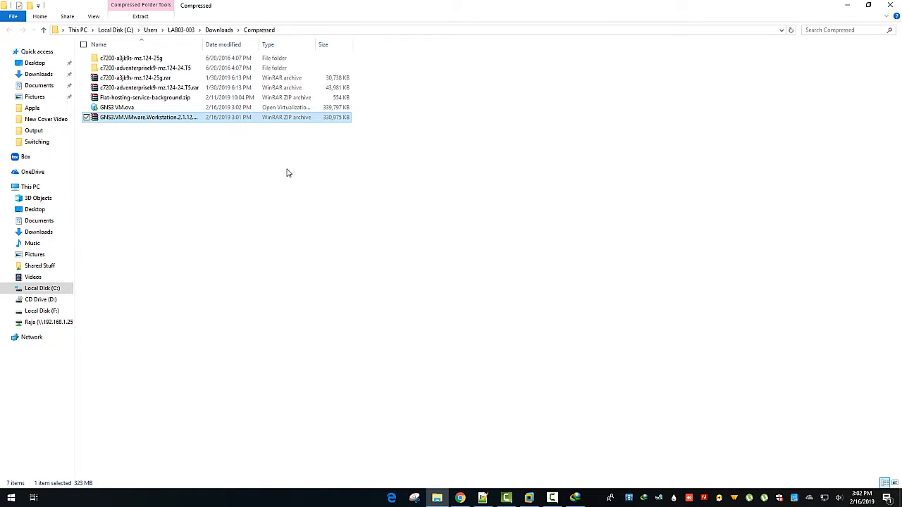
pyautogui.click(188, 141)
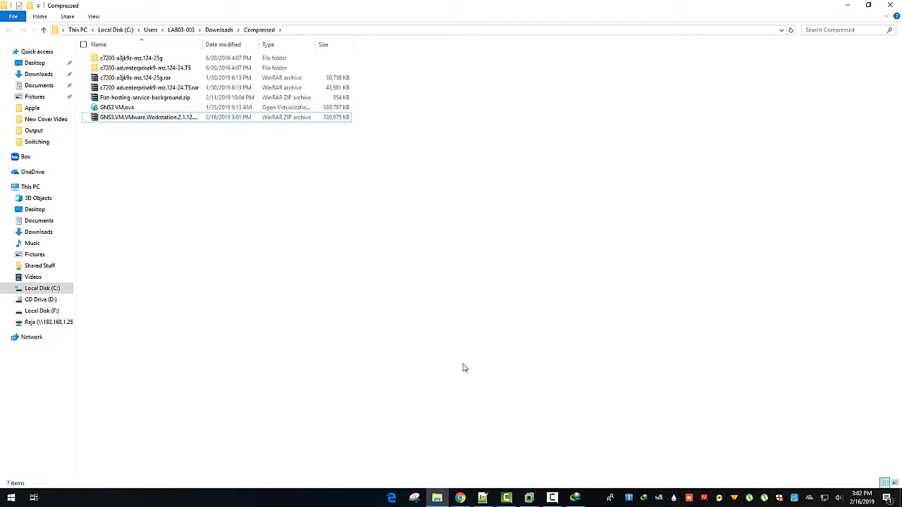
# Locate the downloaded GNS3-2.1.12-all-in-one-regular.exe through Internet Download Manager and run it as administrator.
pyautogui.click(575, 497)
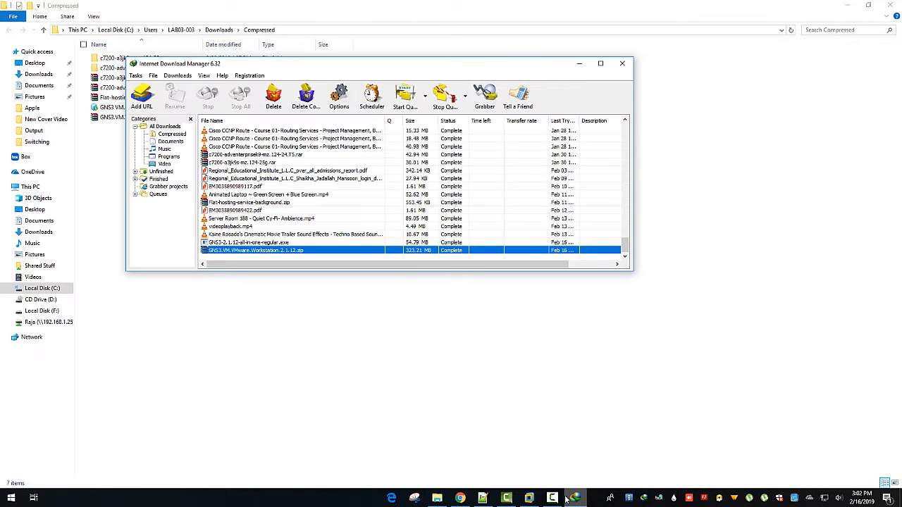
pyautogui.rightClick(277, 244)
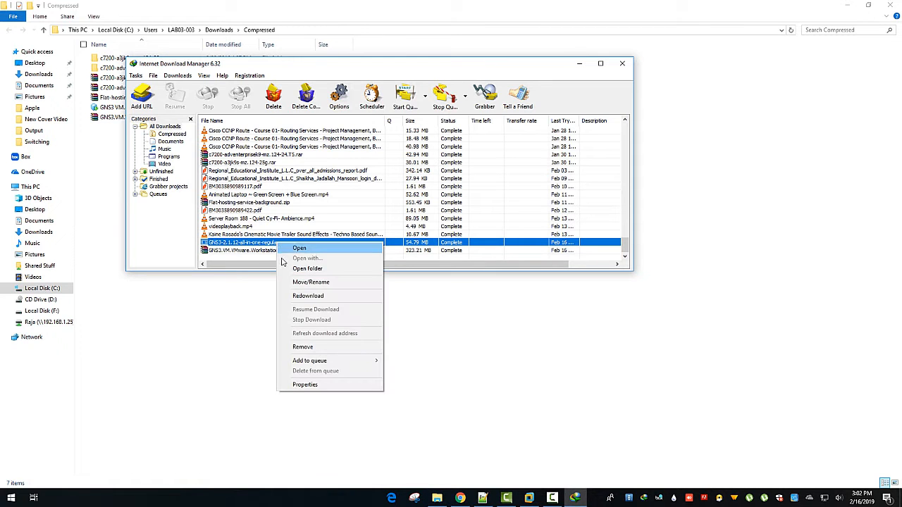
pyautogui.click(287, 271)
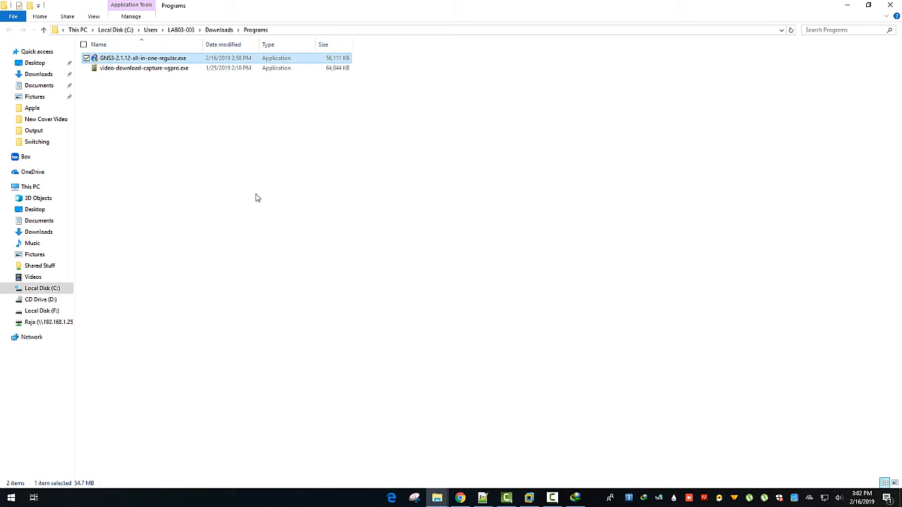
pyautogui.click(243, 59)
pyautogui.rightClick(244, 59)
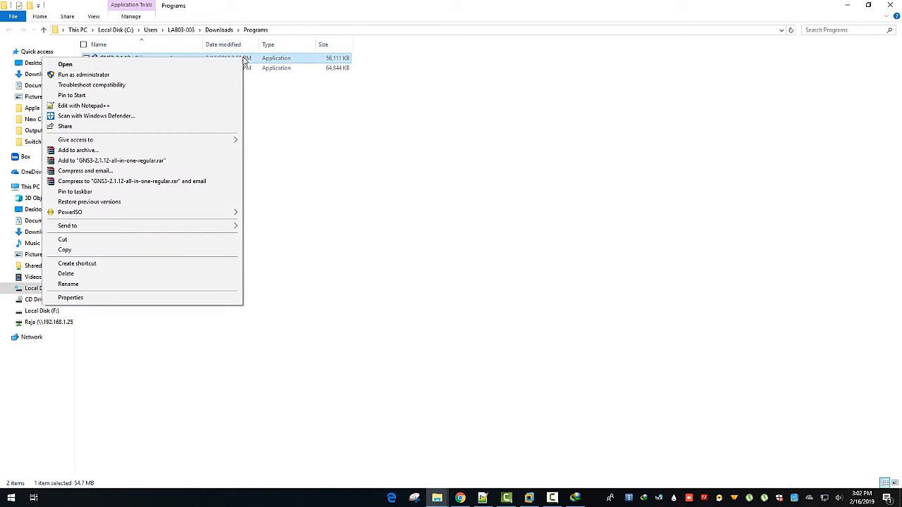
pyautogui.click(231, 74)
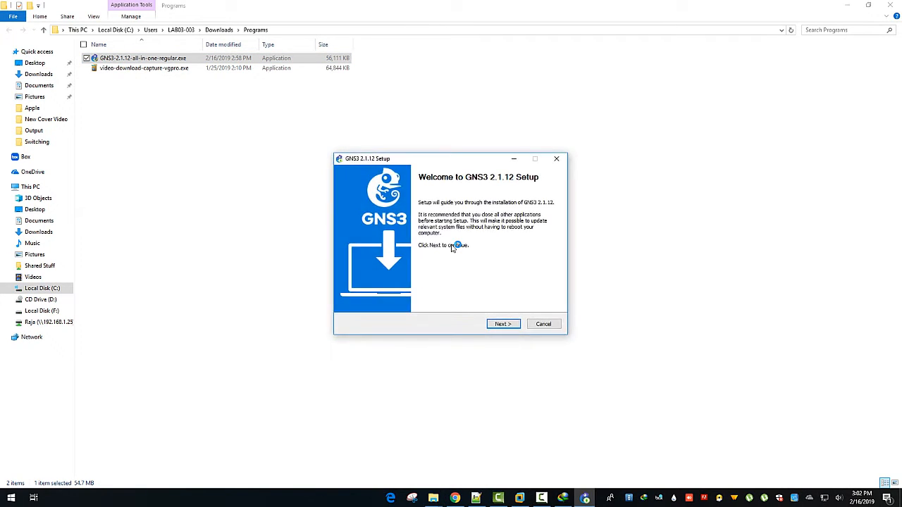
# Install GNS3 2.1.12 with the GNS3 Start Menu folder, default components and destination C:\Program Files\GNS3.
pyautogui.click(503, 325)
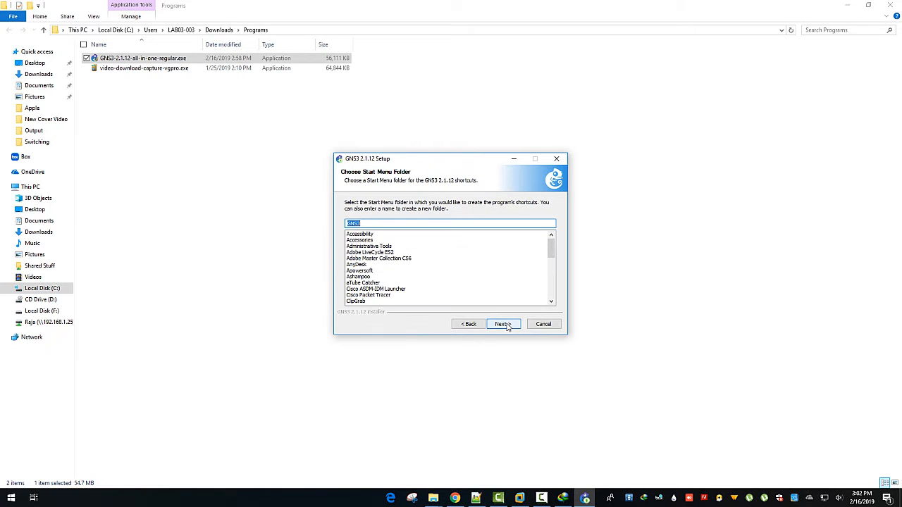
pyautogui.click(505, 326)
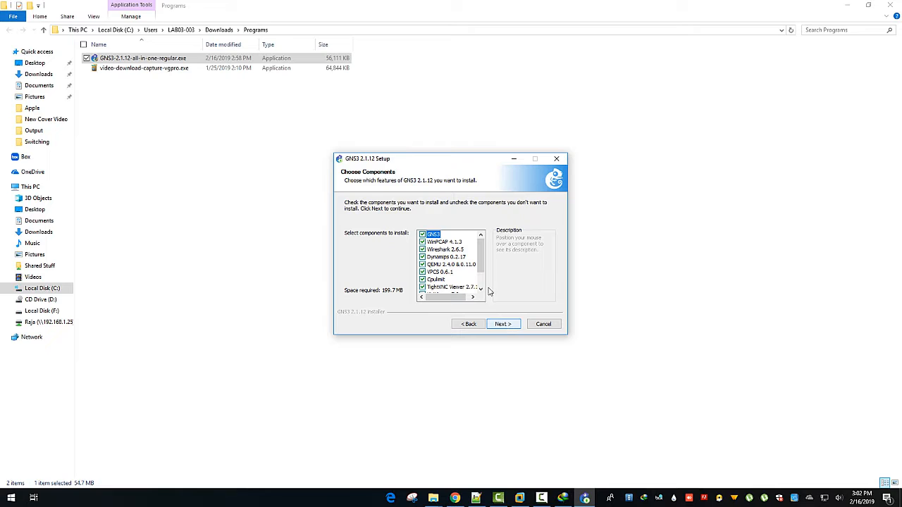
pyautogui.scroll(-3, 505, 326)
pyautogui.click(503, 325)
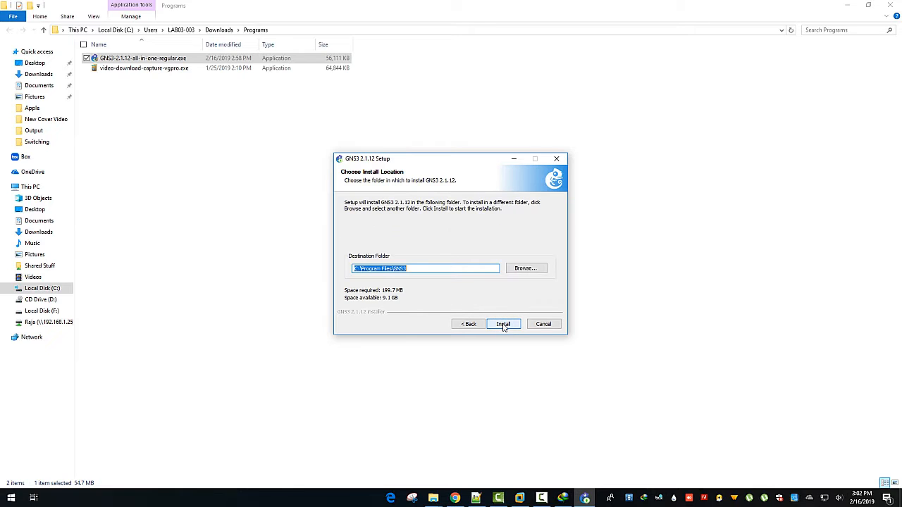
pyautogui.click(503, 325)
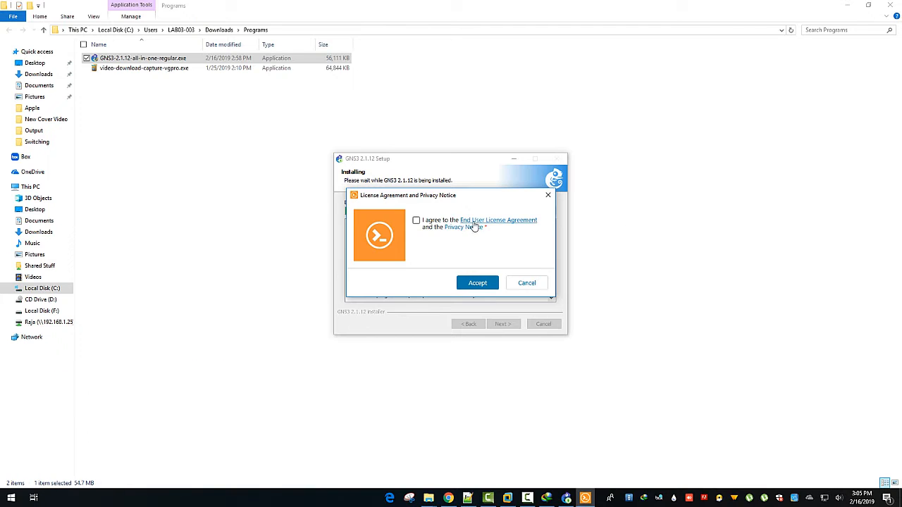
# Accept the Solar-PuTTY license agreement and privacy notice, and submit an email address.
pyautogui.click(416, 221)
pyautogui.click(476, 284)
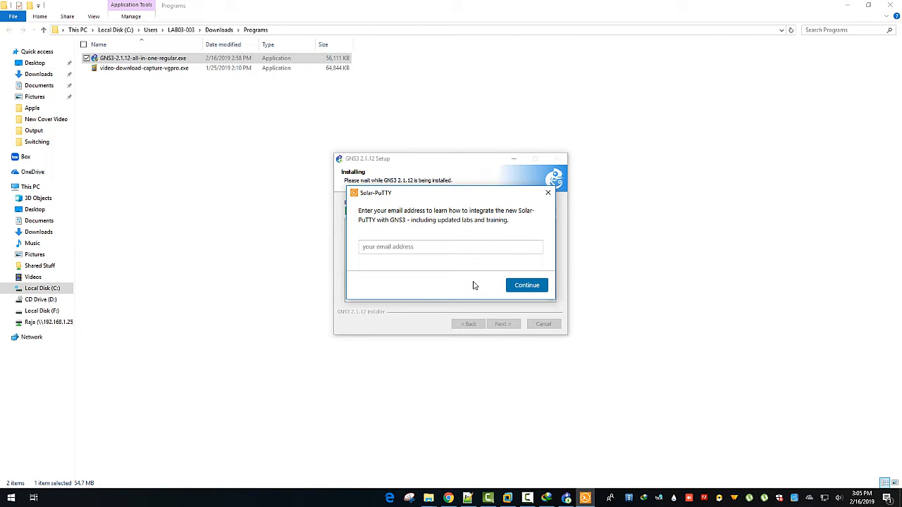
pyautogui.click(466, 251)
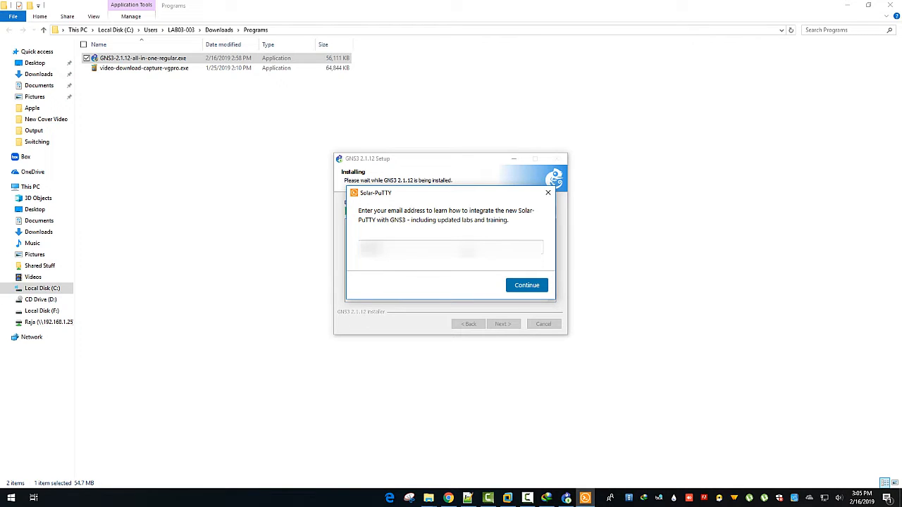
pyautogui.write('**')
pyautogui.click(513, 285)
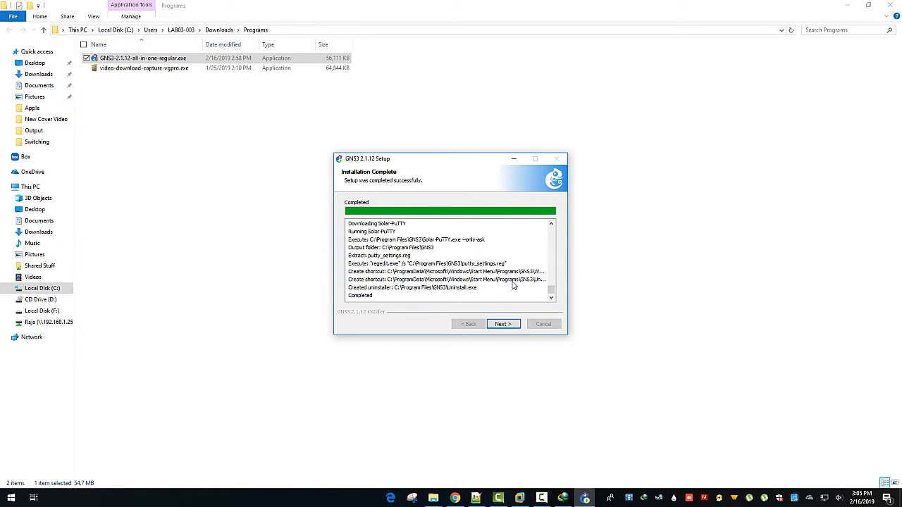
# Decline the free Solarwinds Standard Toolset license and finish the setup with Start GNS3 enabled.
pyautogui.click(504, 323)
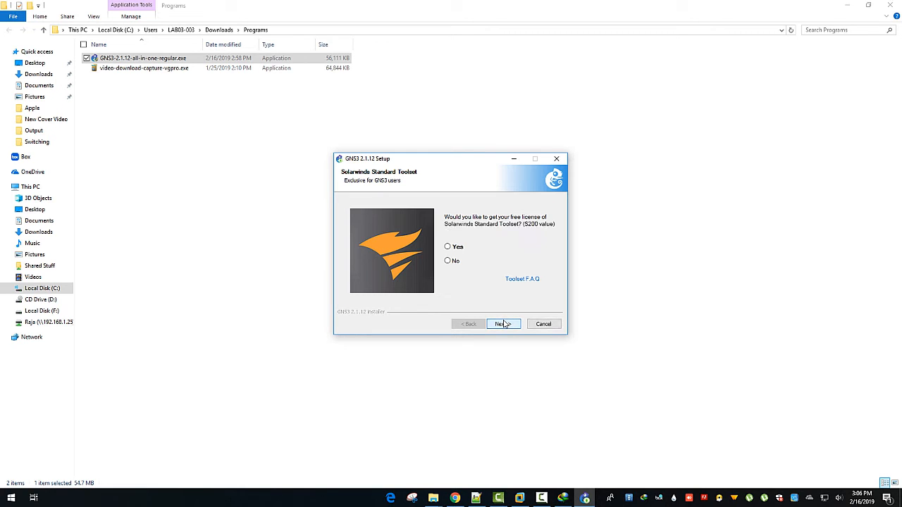
pyautogui.click(458, 262)
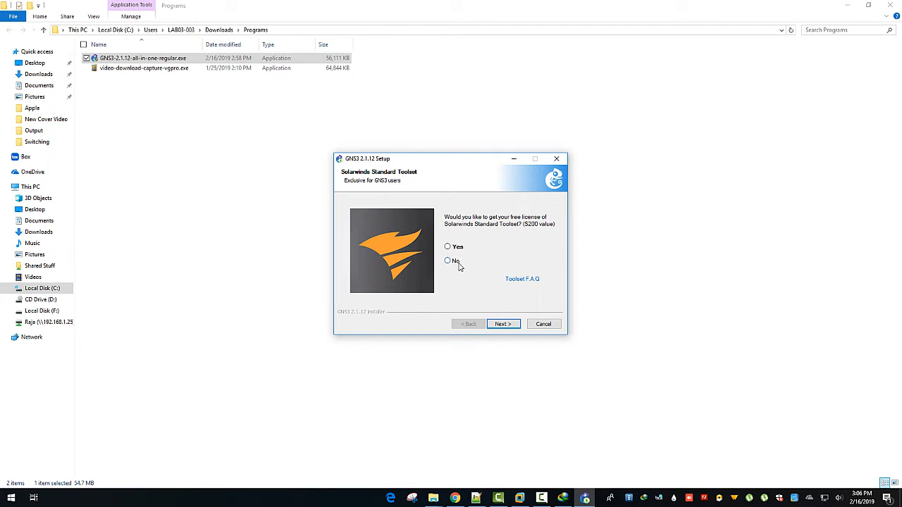
pyautogui.click(504, 323)
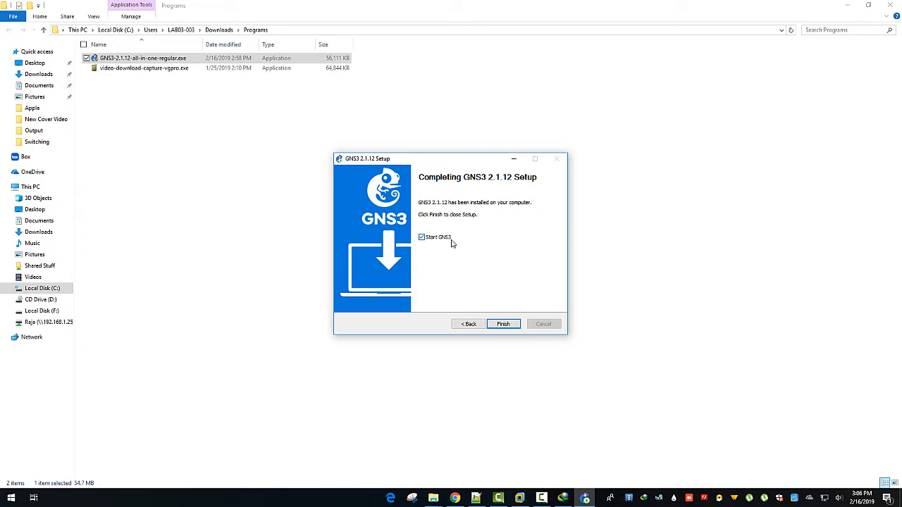
pyautogui.click(487, 326)
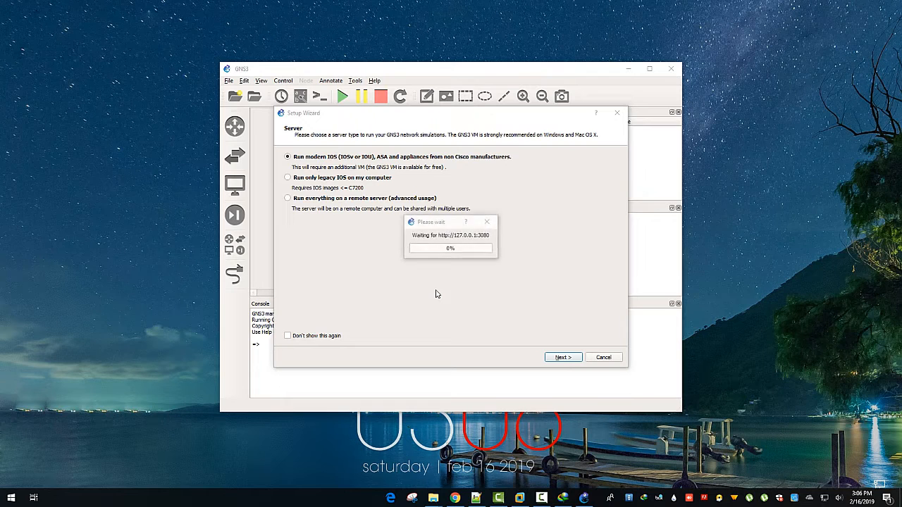
# Switch to VMware Workstation and browse for a virtual machine to open, using the Downloads\Compressed folder path copied from File Explorer.
pyautogui.click(519, 498)
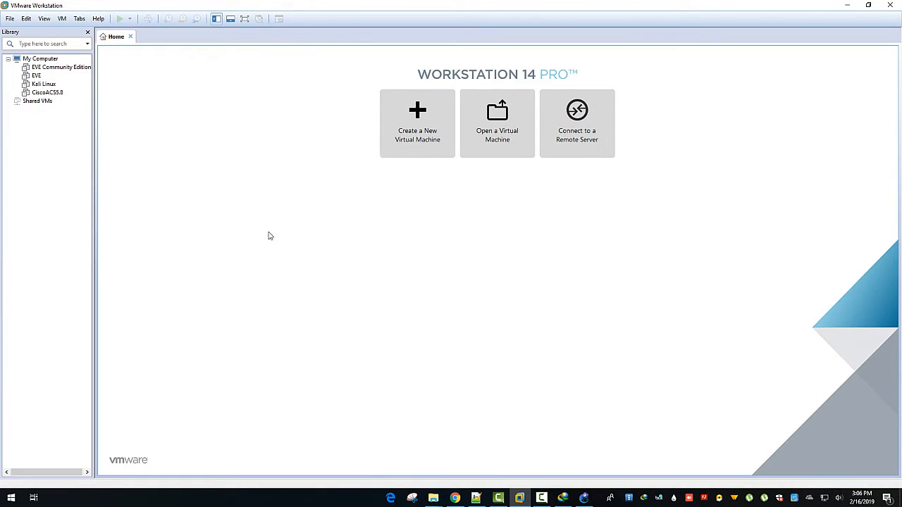
pyautogui.click(471, 142)
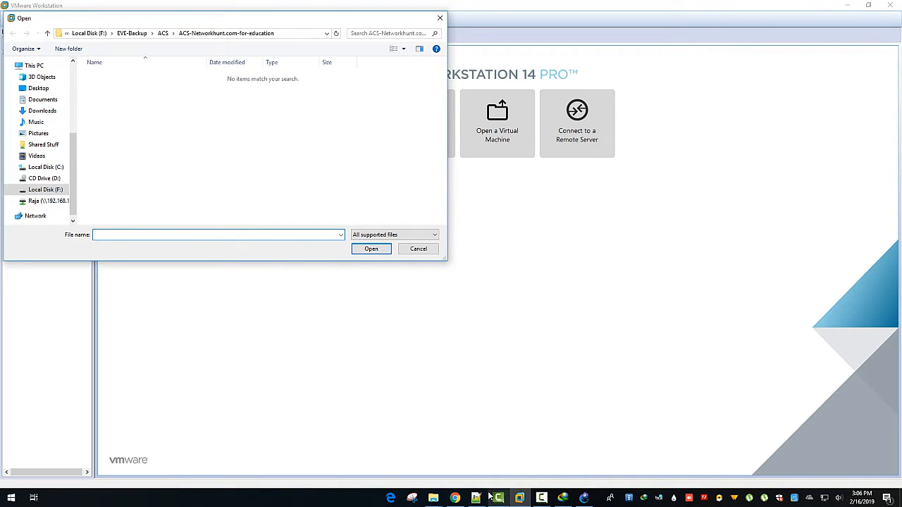
pyautogui.click(434, 498)
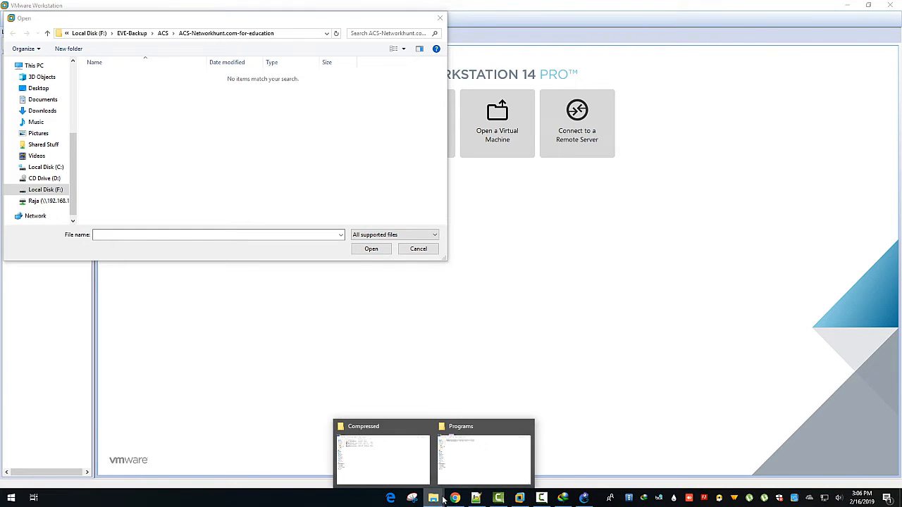
pyautogui.click(383, 459)
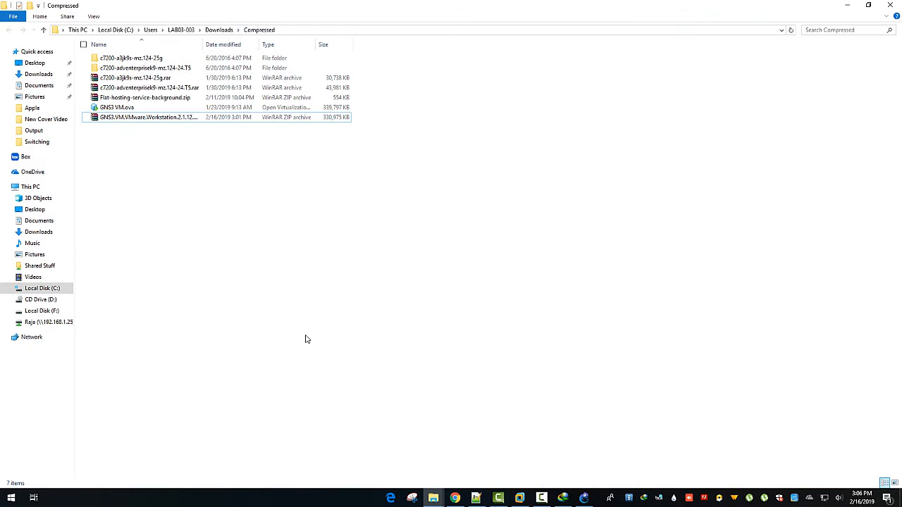
pyautogui.click(291, 33)
pyautogui.hotkey('ctrl', 'c')
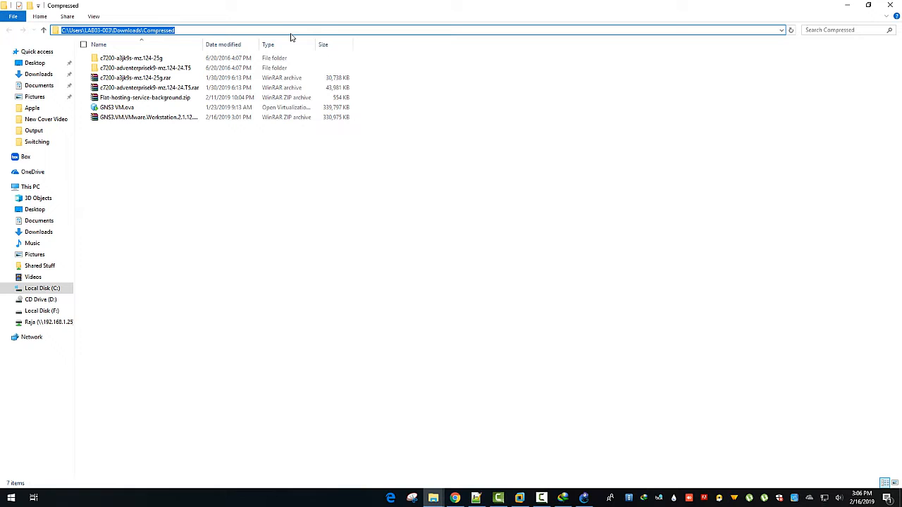
pyautogui.hotkey('alt', 'Tab')
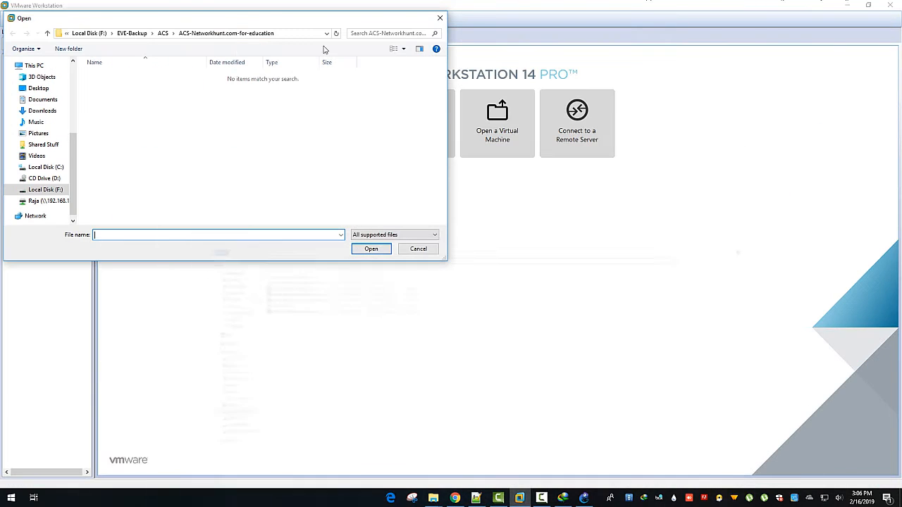
pyautogui.click(277, 34)
pyautogui.hotkey('ctrl', 'v')
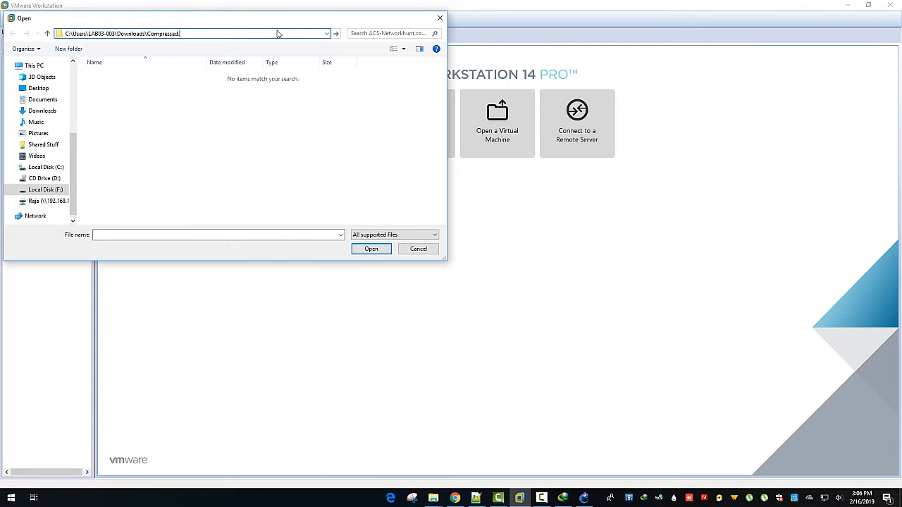
pyautogui.press('Return')
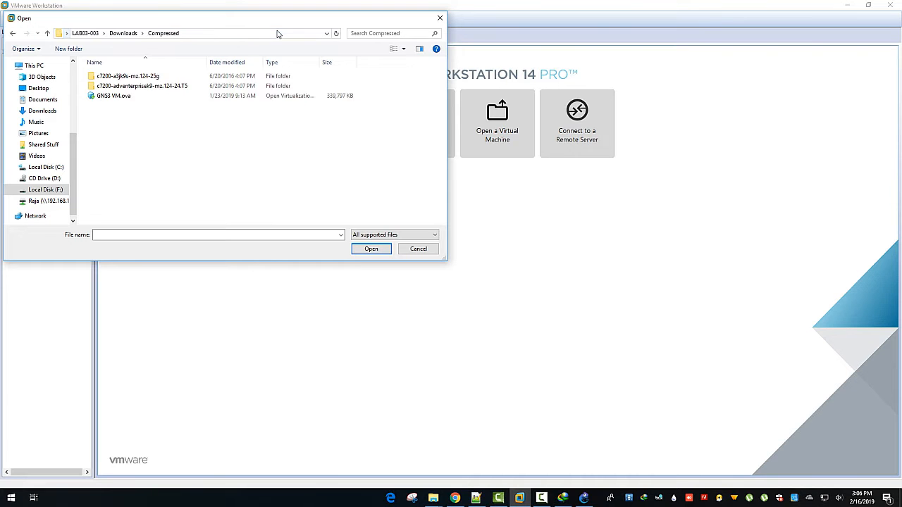
# Open GNS3 VM.ova and import it with the name GNS3 VM and the default storage path.
pyautogui.click(306, 95)
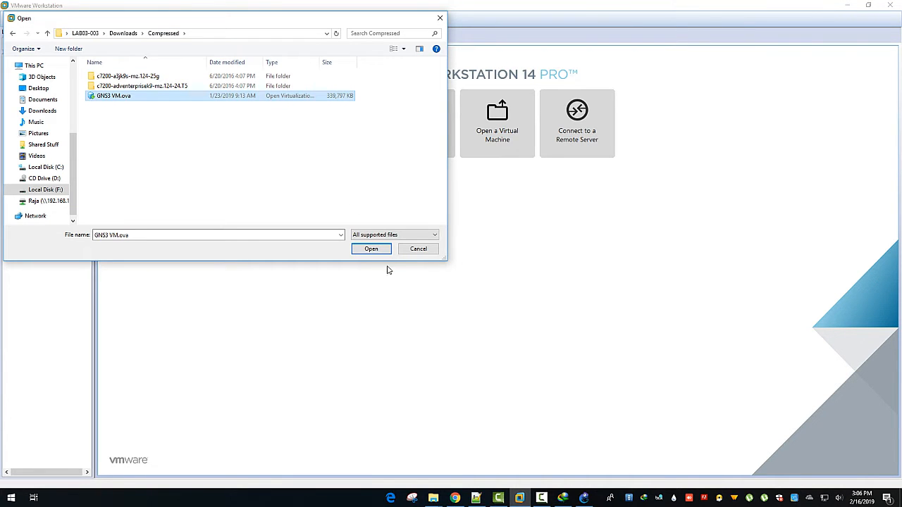
pyautogui.click(373, 249)
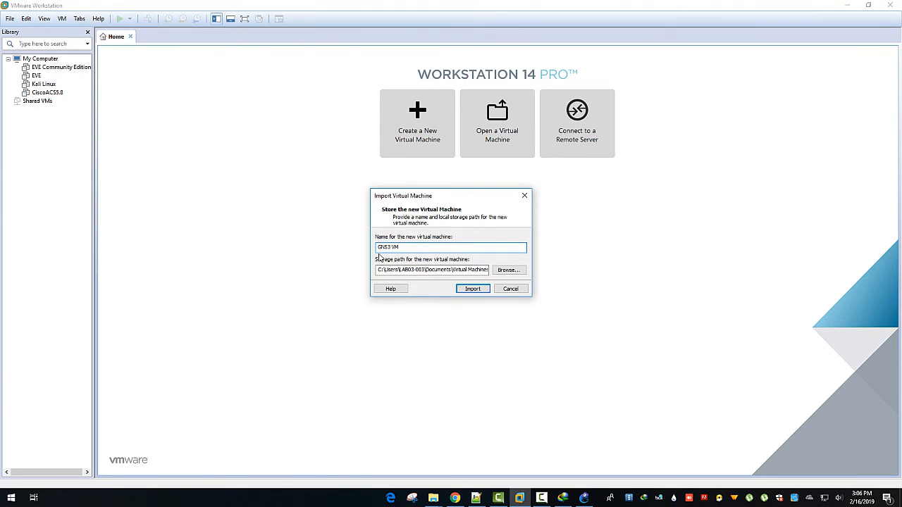
pyautogui.click(467, 290)
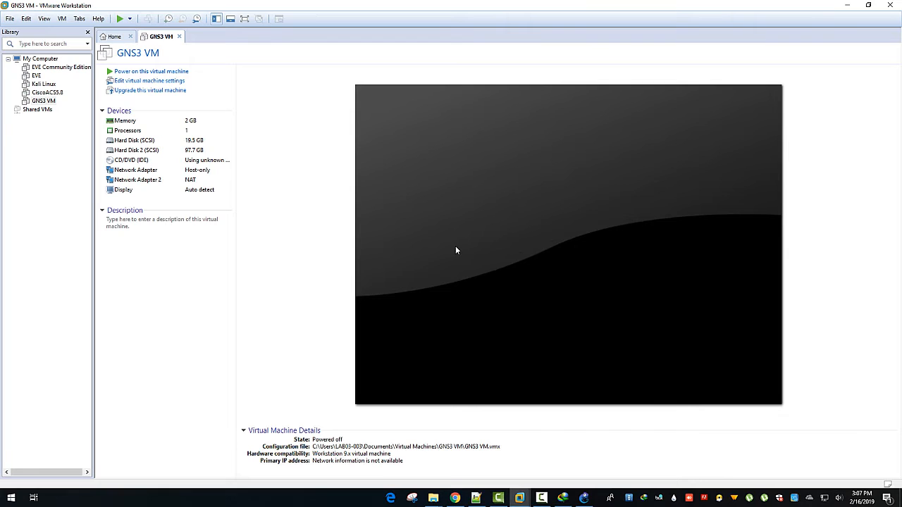
# Power on the GNS3 VM and dismiss its startup information to reach the main menu.
pyautogui.click(176, 72)
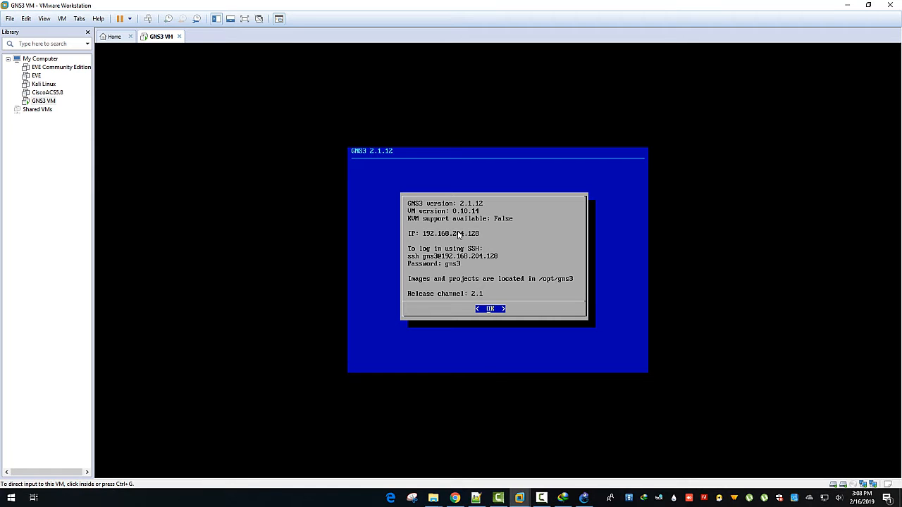
pyautogui.click(458, 236)
pyautogui.press('Return')
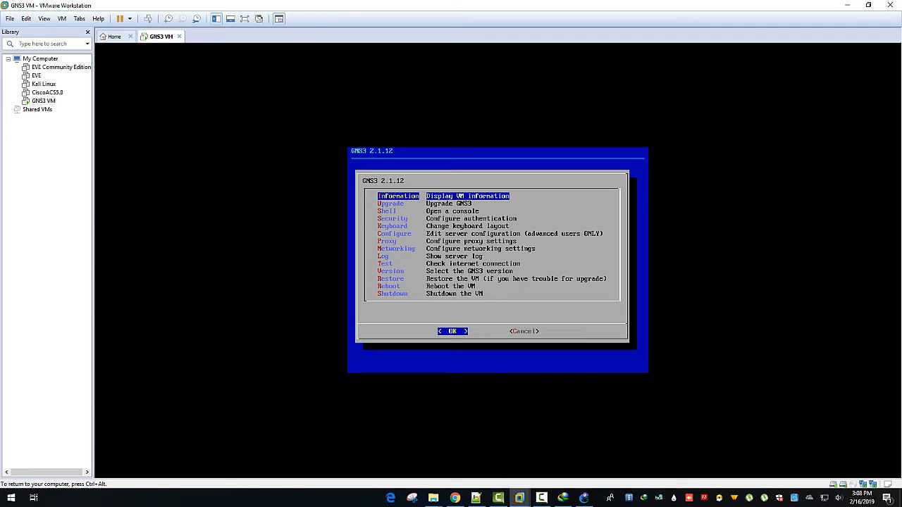
# Examine the VM information from the GNS3 VM's main menu and return to the menu.
pyautogui.press('Down')
pyautogui.press('Down')
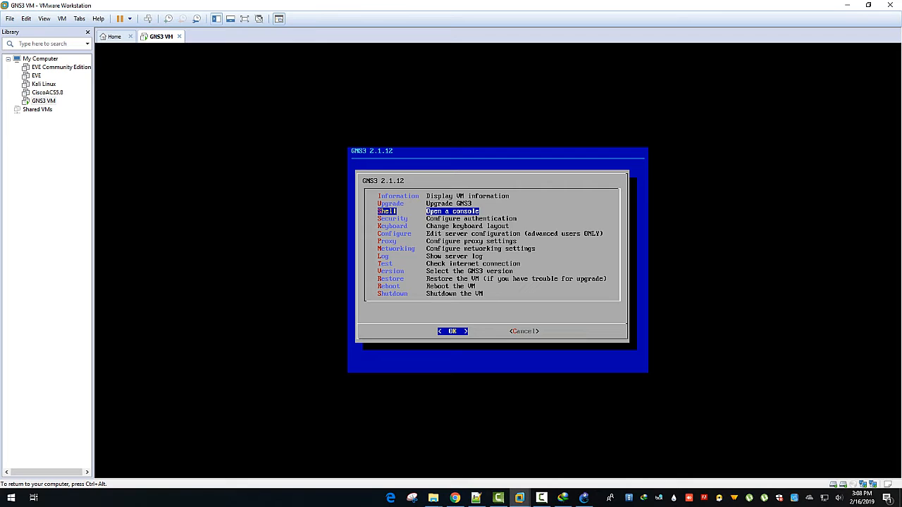
pyautogui.press('Up')
pyautogui.press('Up')
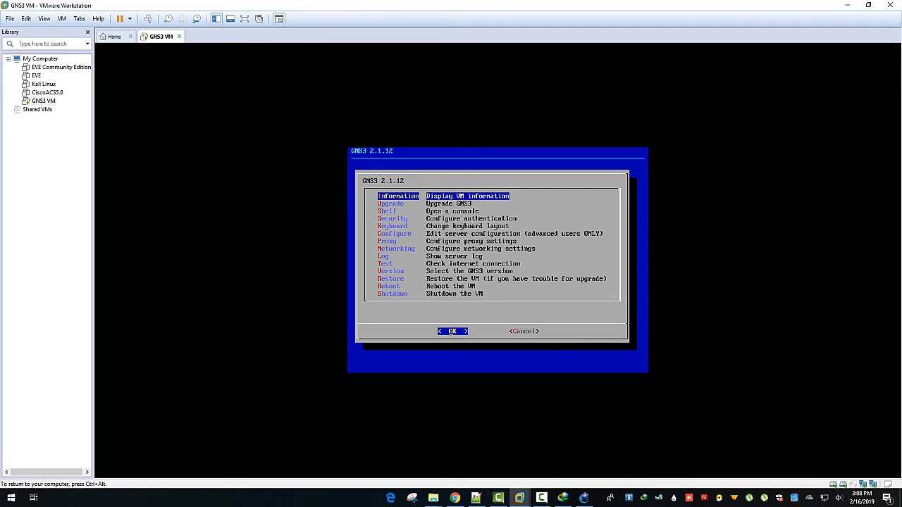
pyautogui.press('Return')
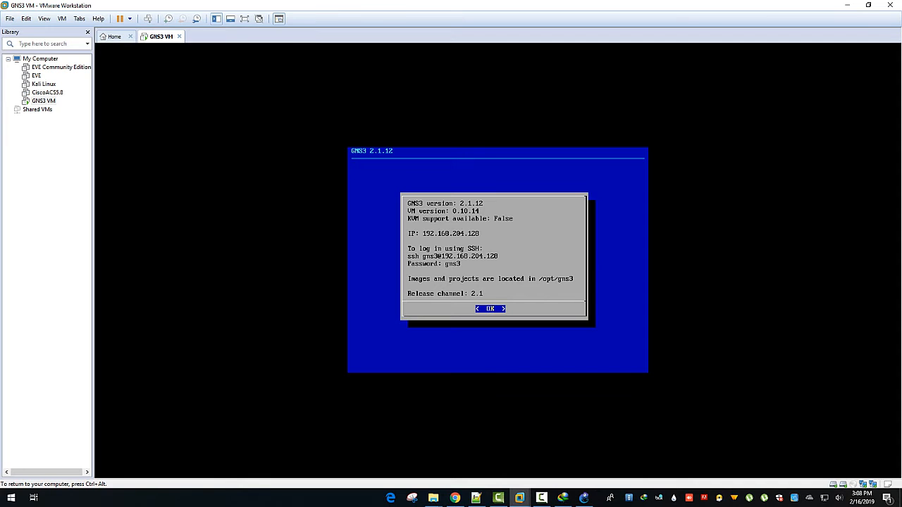
pyautogui.press('Return')
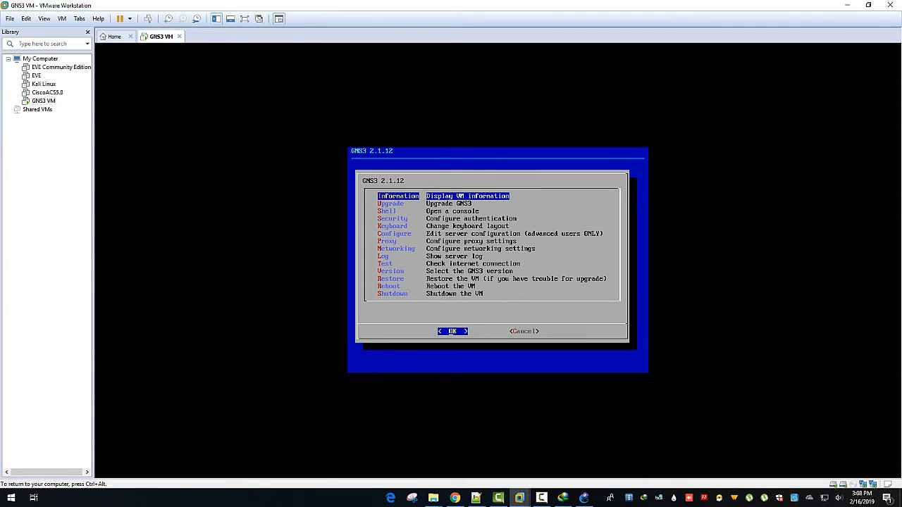
# Open the GNS3 VM's console shell and switch to the root account with sudo su -l.
pyautogui.press('Down')
pyautogui.press('Down')
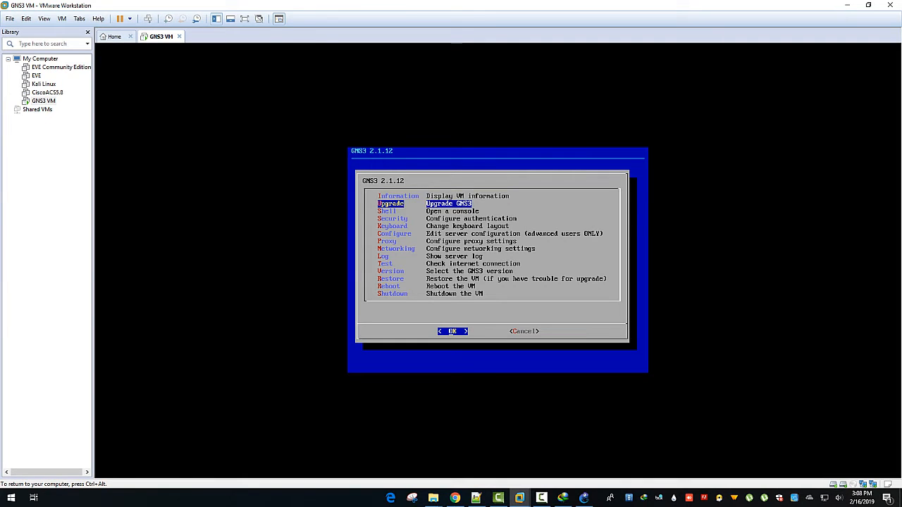
pyautogui.press('Return')
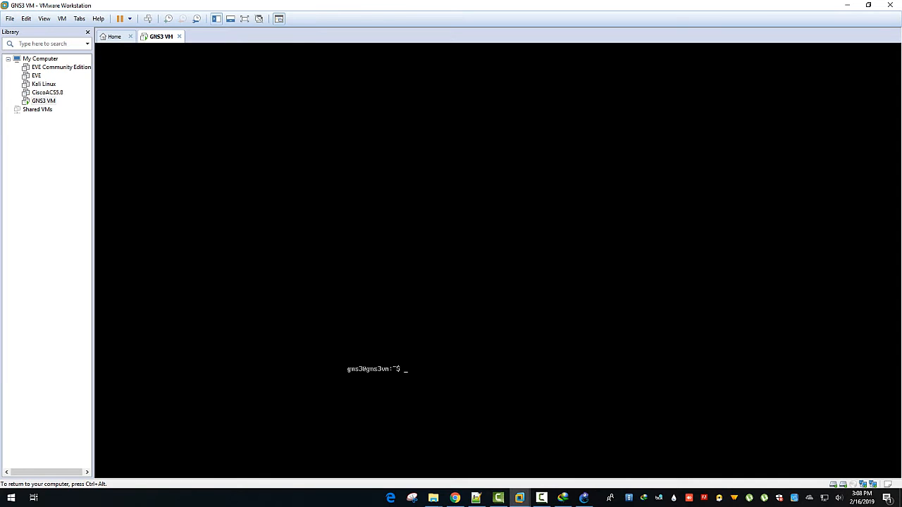
pyautogui.write('sud')
pyautogui.write('o su')
pyautogui.write(' -;')
pyautogui.press('Return')
# Edit /etc/hostname in nano, set the hostname to gns3-iouvm, save the file and exit the editor.
pyautogui.write('nano /etc')
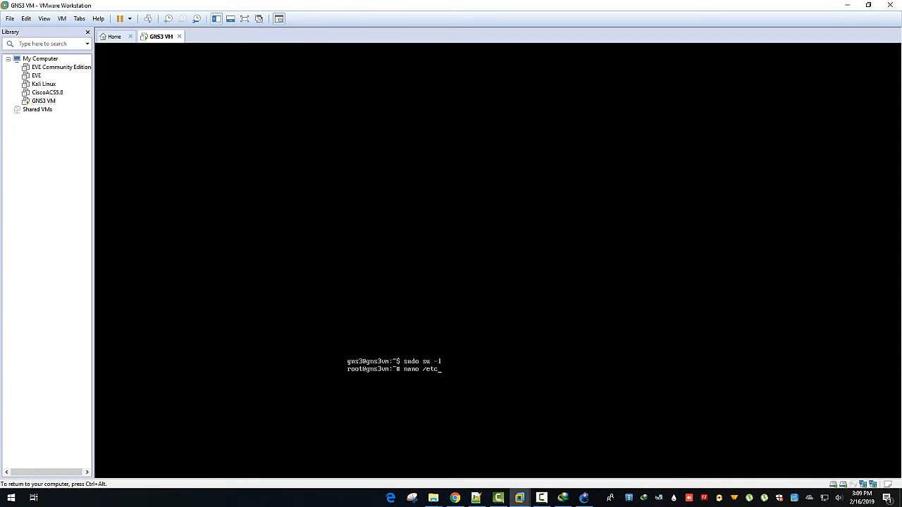
pyautogui.write('/hostname')
pyautogui.press('Return')
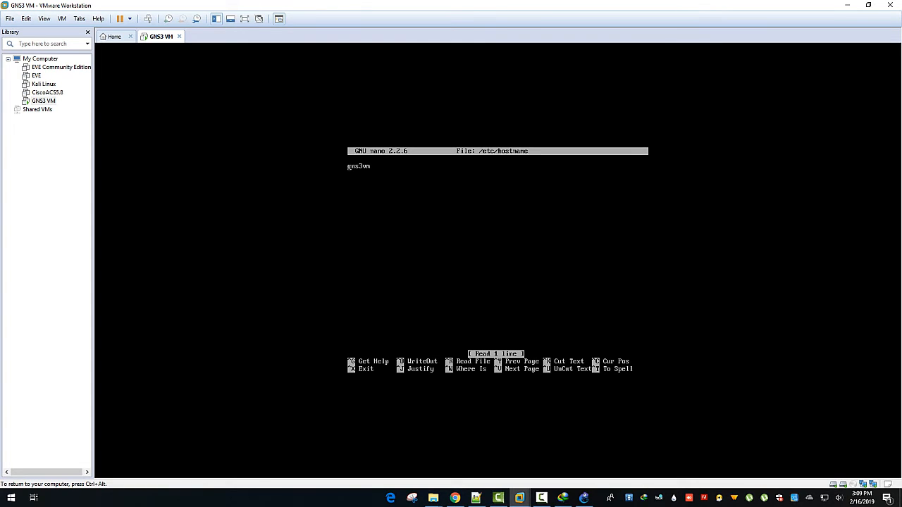
pyautogui.press('BackSpace')
pyautogui.press('BackSpace')
pyautogui.write('-iouvm')
pyautogui.hotkey('ctrl', 'o')
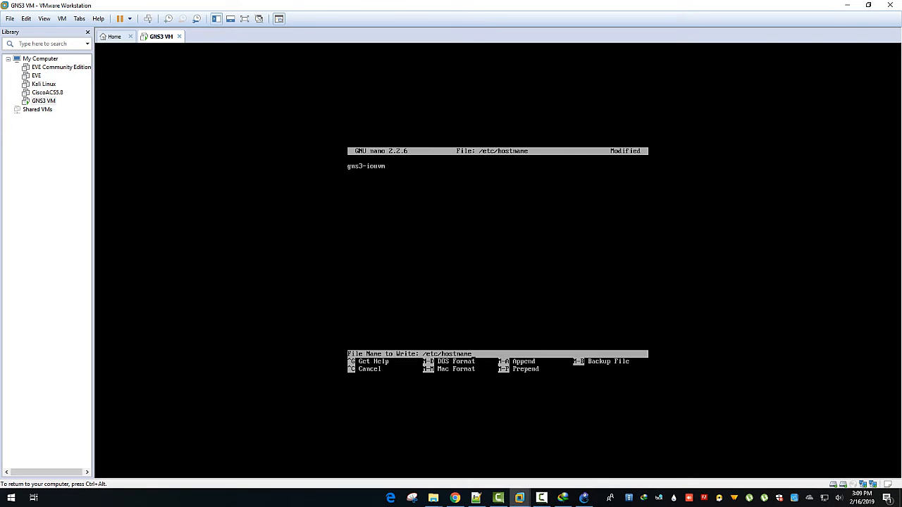
pyautogui.press('Return')
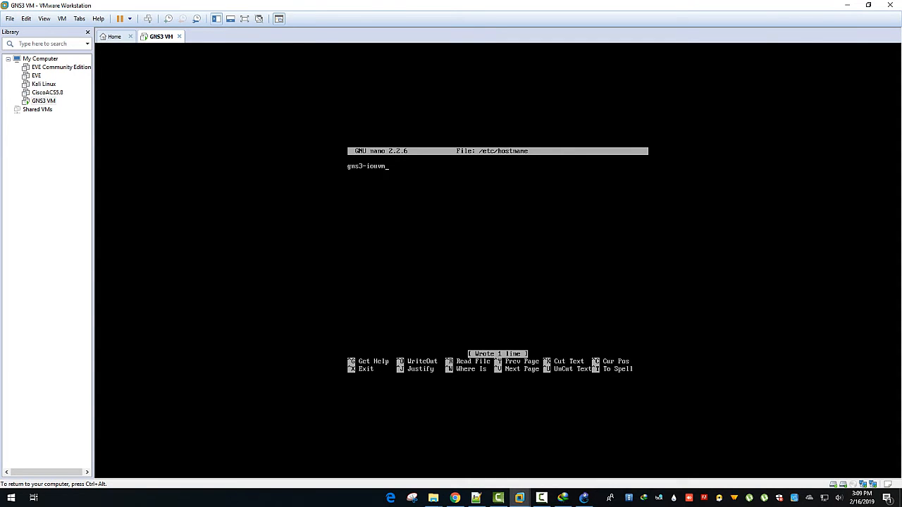
pyautogui.hotkey('ctrl', 'x')
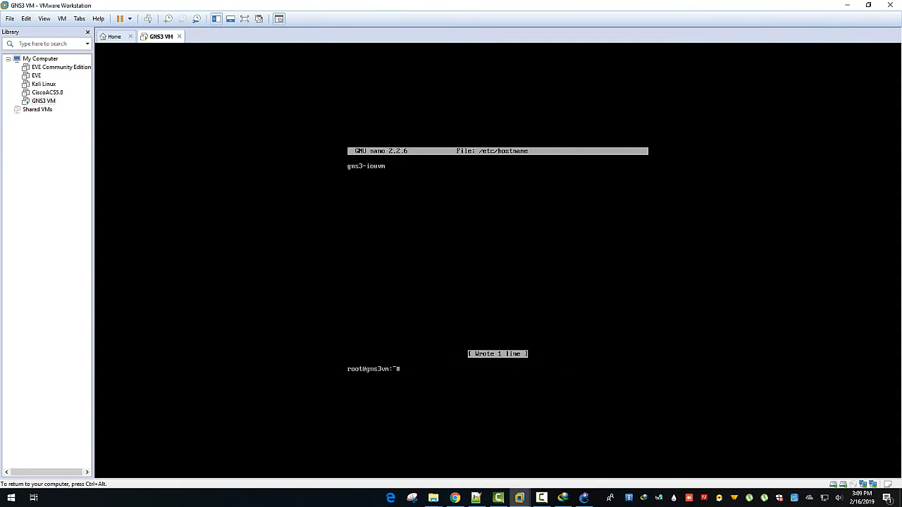
pyautogui.press('Return')
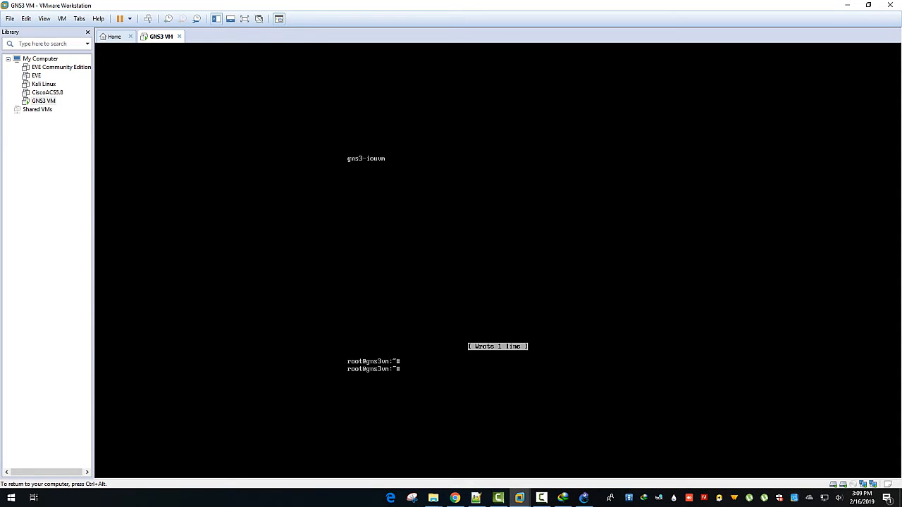
# Release input from the VM, then restart the GNS3 VM guest and confirm the restart.
pyautogui.hotkey('ctrl', 'alt')
pyautogui.click(129, 18)
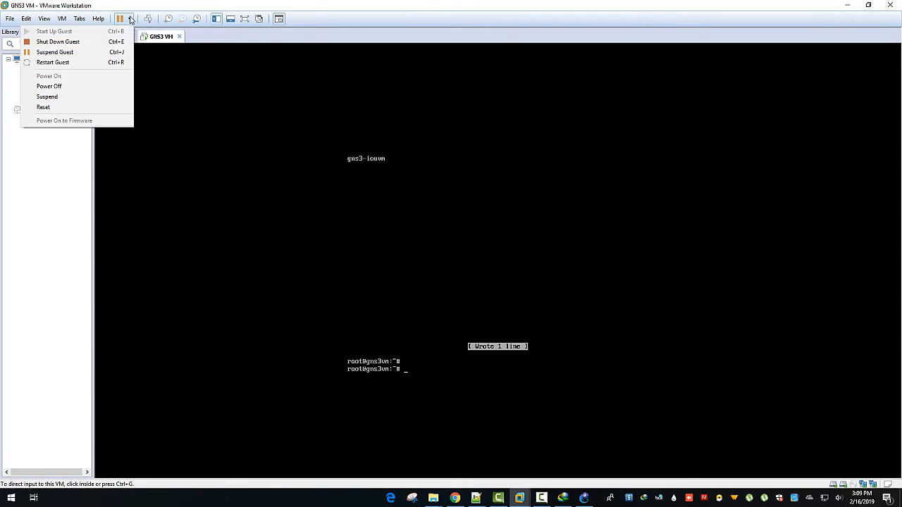
pyautogui.click(110, 62)
pyautogui.click(465, 266)
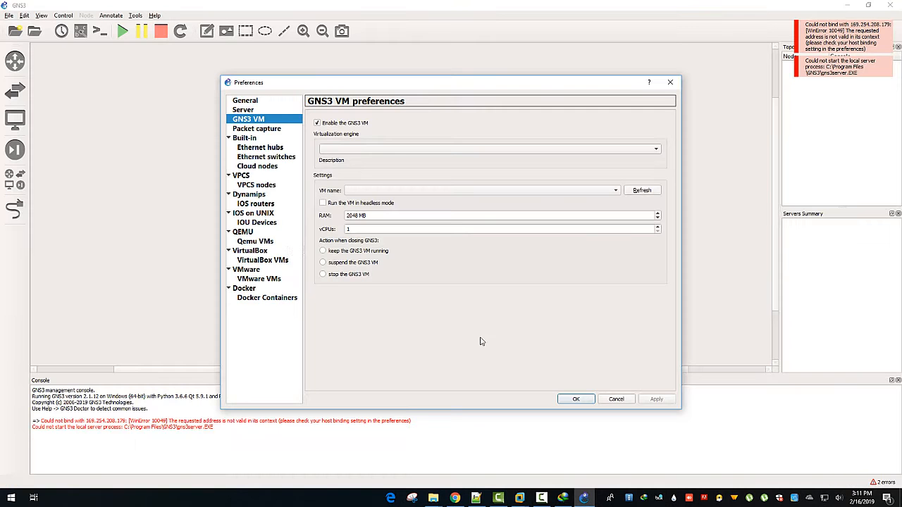
# In the GNS3 IOS on UNIX preferences, load iourc.txt from Documents as the IOU license file and apply the settings.
pyautogui.click(261, 215)
pyautogui.click(262, 223)
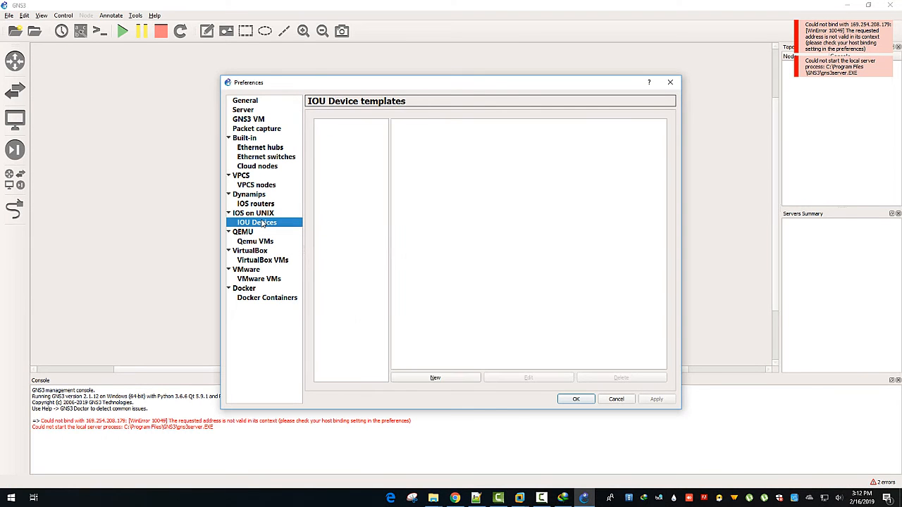
pyautogui.click(264, 214)
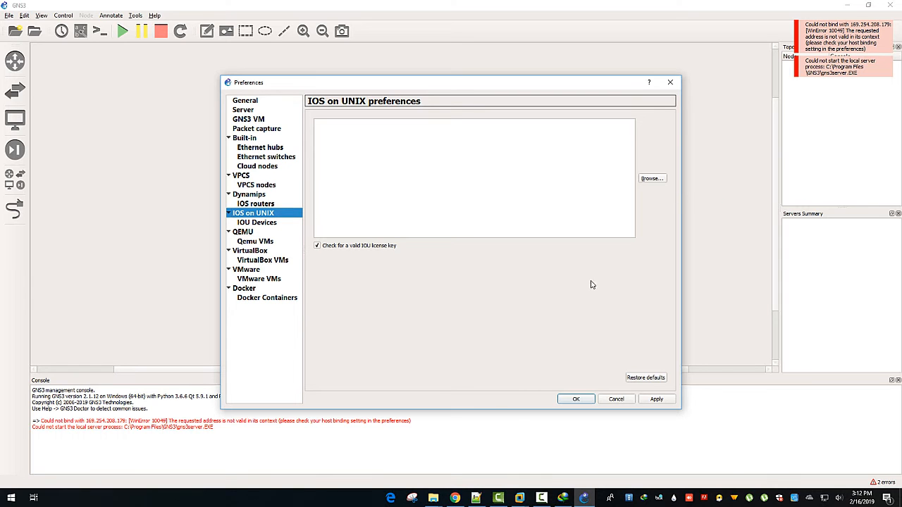
pyautogui.click(655, 181)
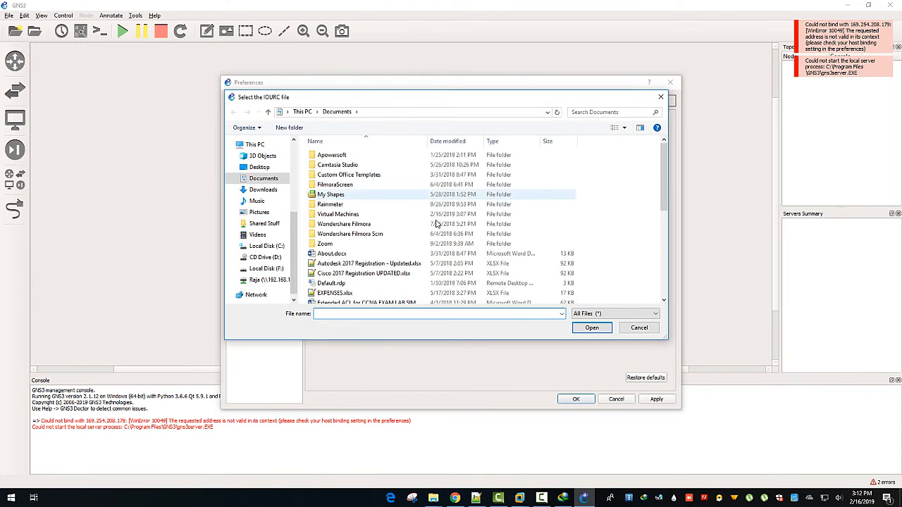
pyautogui.click(395, 268)
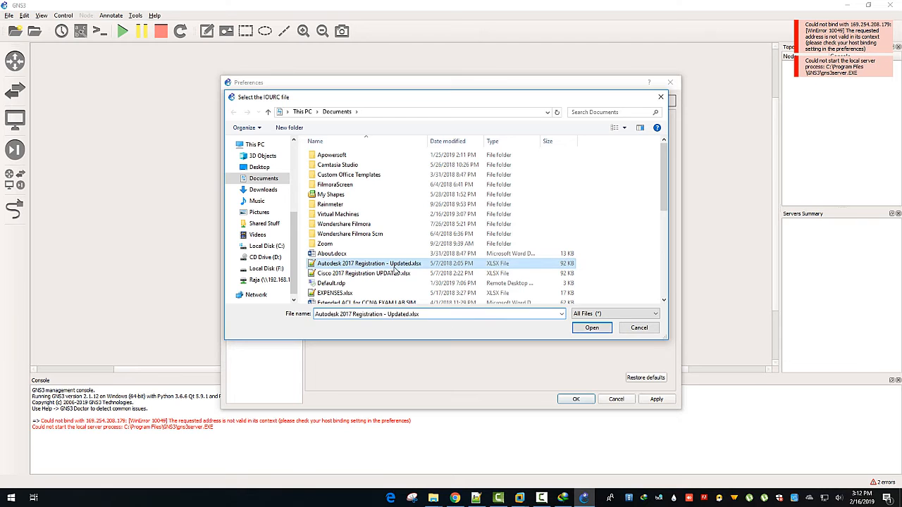
pyautogui.write('iourc.txt')
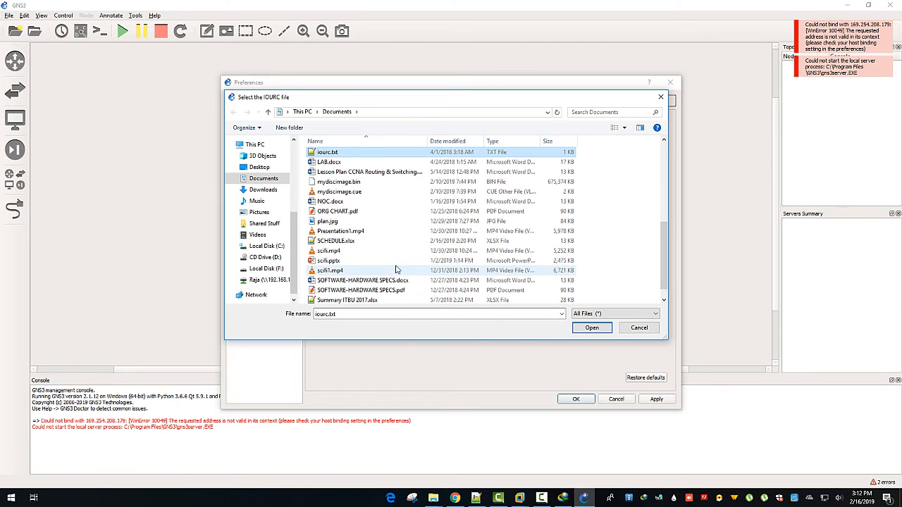
pyautogui.click(580, 332)
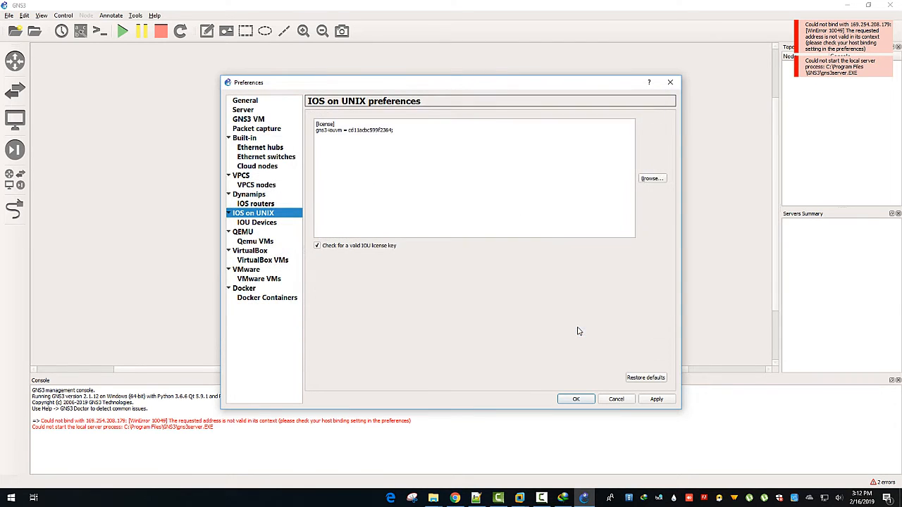
pyautogui.click(657, 400)
pyautogui.click(583, 402)
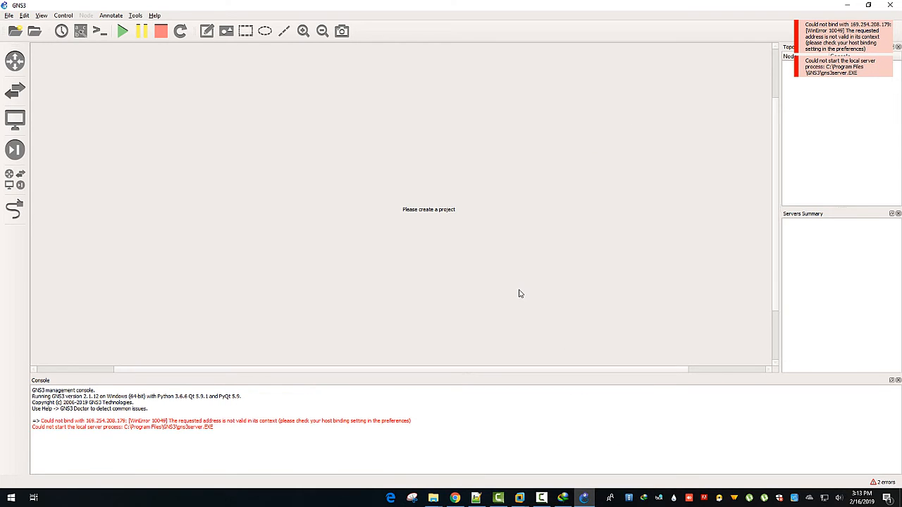
# Switch to the GNS3 VM window in VMware Workstation to check the virtual machine.
pyautogui.moveTo(520, 497)
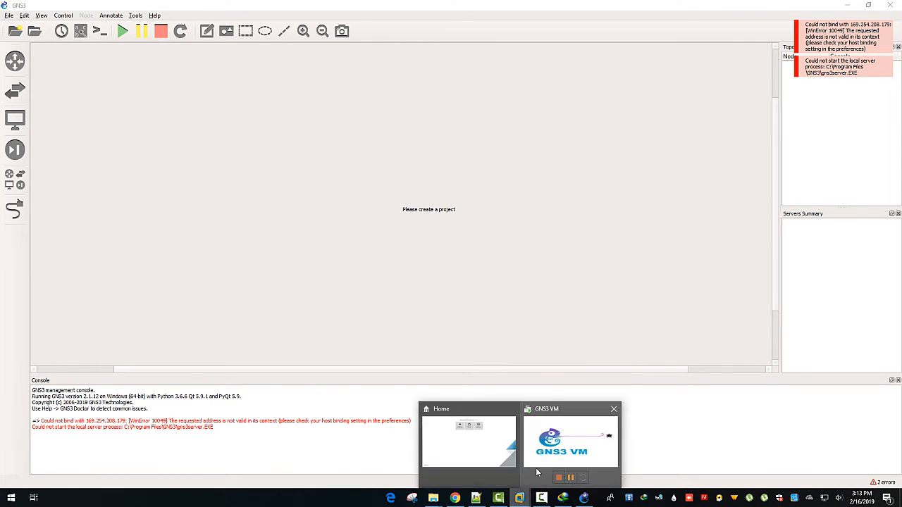
pyautogui.click(543, 458)
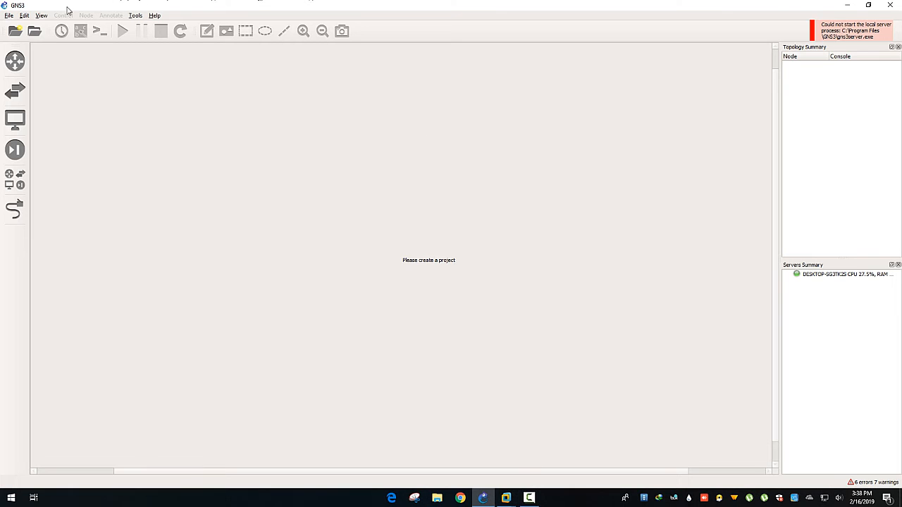
# Enable the GNS3 VM in the GNS3 preferences with VMware Workstation / Player as engine and GNS3 VM as the machine, and apply it.
pyautogui.click(24, 15)
pyautogui.click(40, 62)
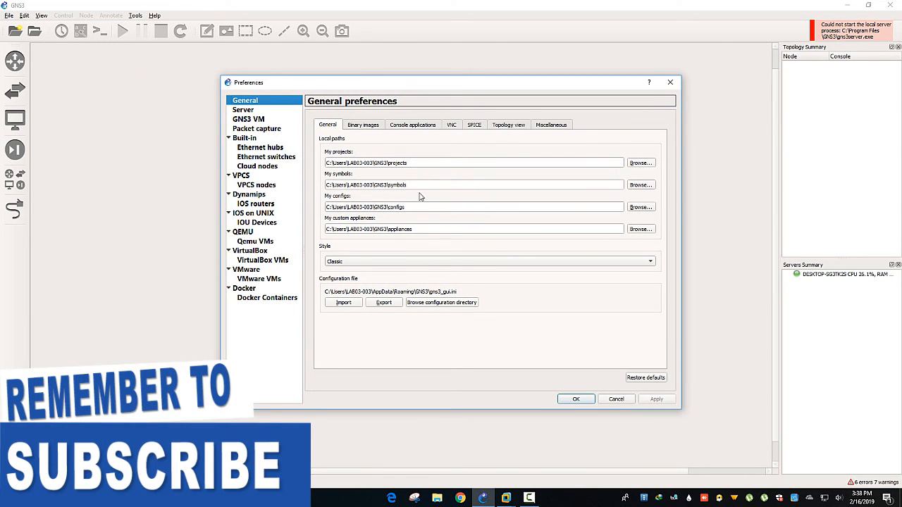
pyautogui.click(279, 123)
pyautogui.click(326, 125)
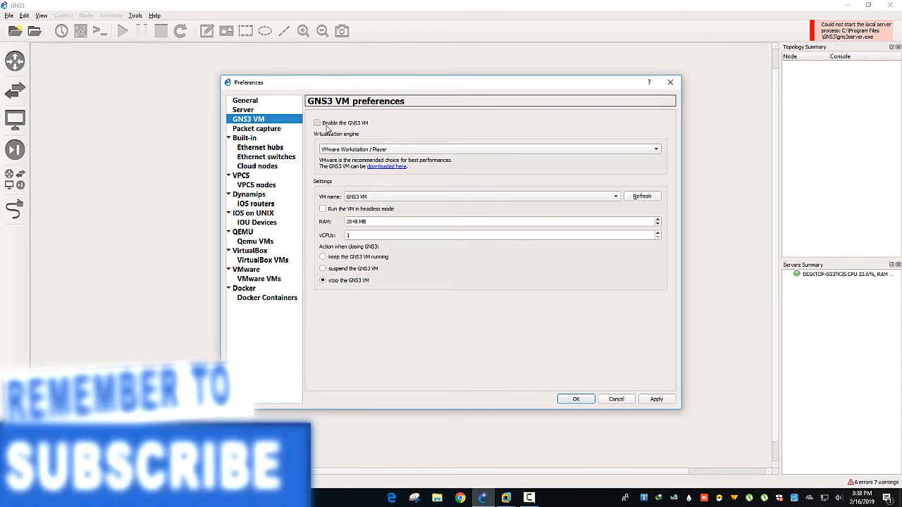
pyautogui.click(402, 149)
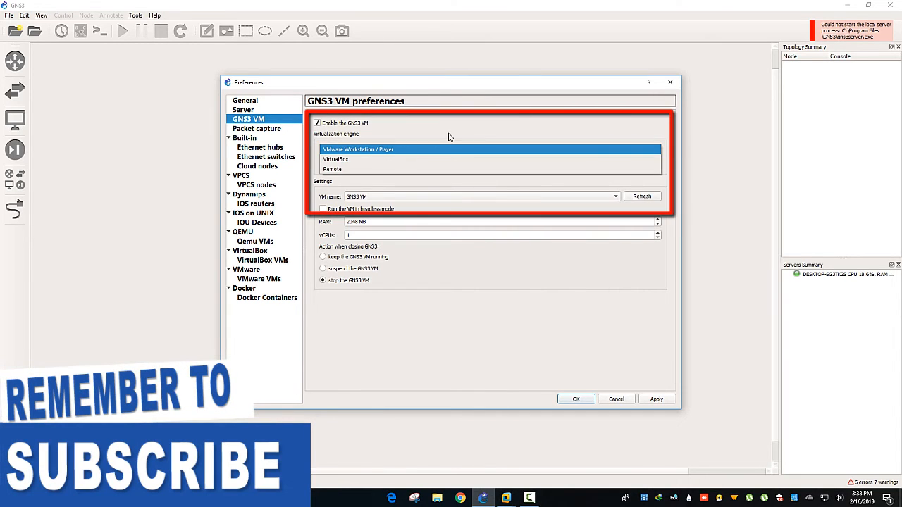
pyautogui.click(404, 151)
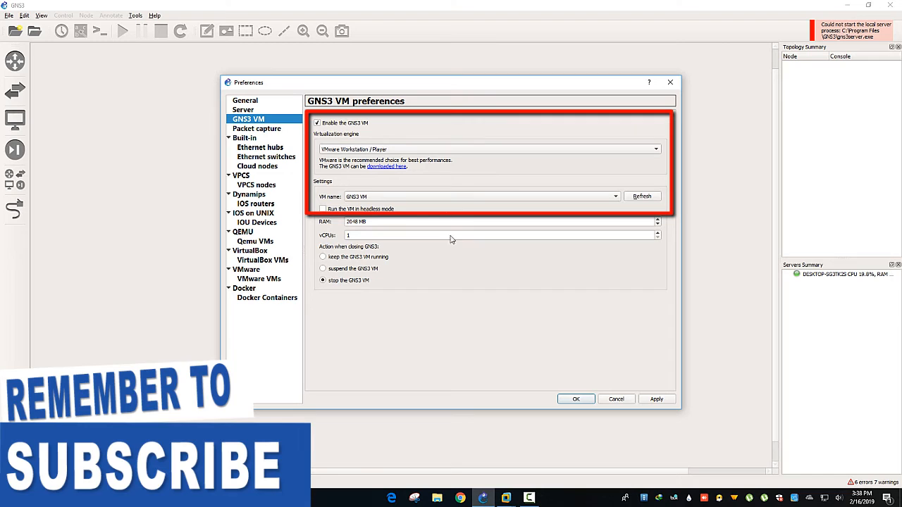
pyautogui.click(614, 198)
pyautogui.click(613, 197)
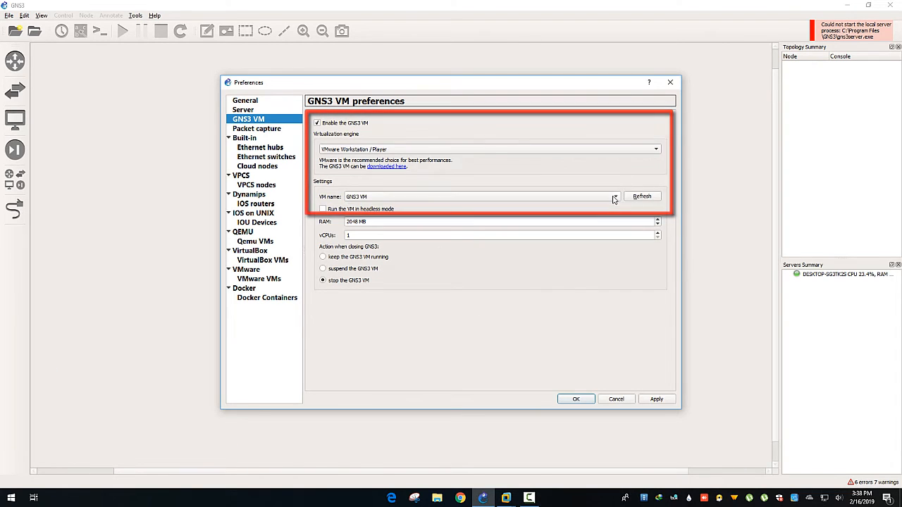
pyautogui.click(656, 399)
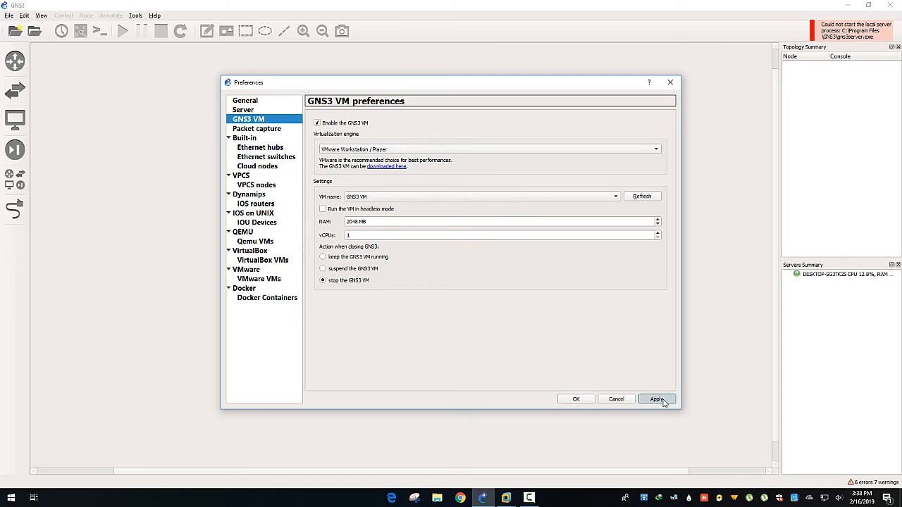
pyautogui.click(576, 399)
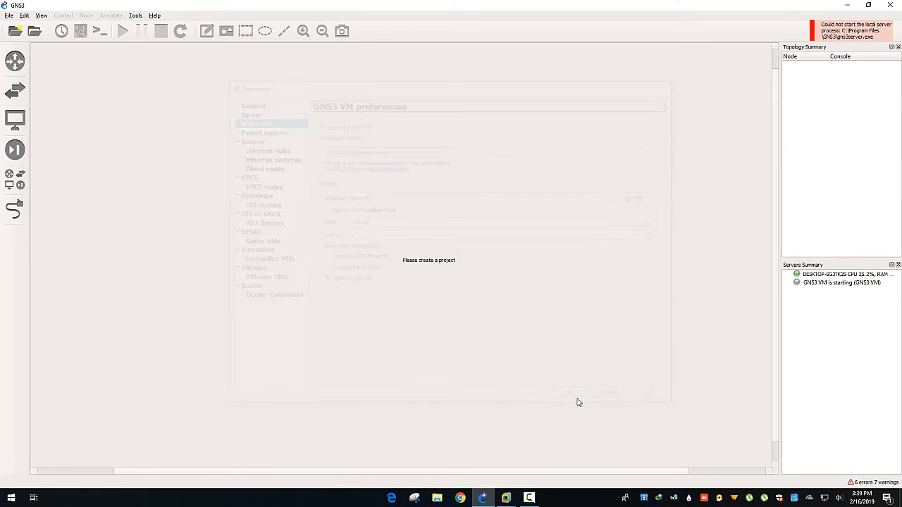
# Create a new blank project named untitled in the default projects location.
pyautogui.click(9, 15)
pyautogui.click(21, 24)
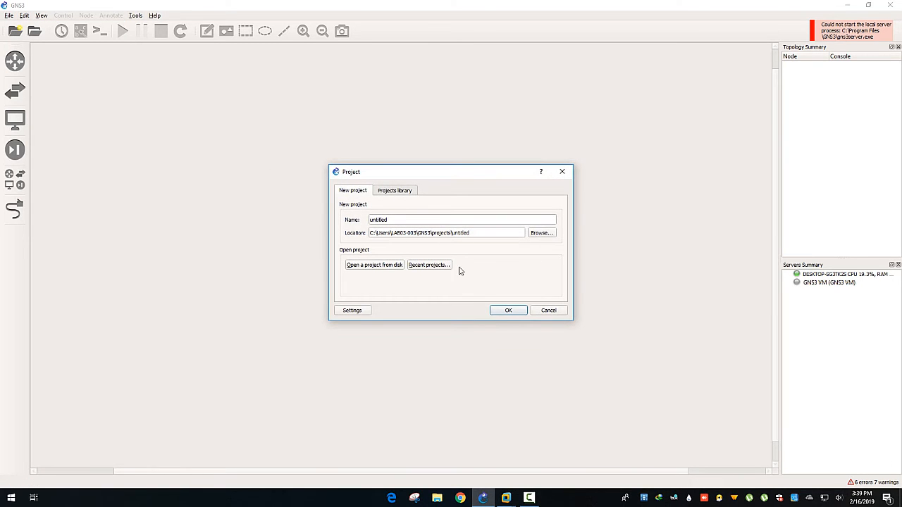
pyautogui.click(507, 313)
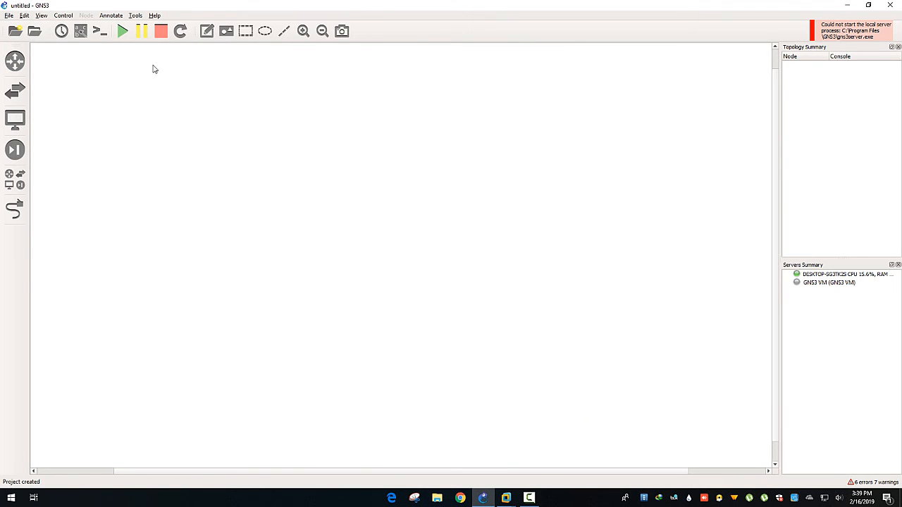
# Check the local server's host binding against the GNS3 VM, review the IOU device and license preferences, and close the preferences.
pyautogui.click(24, 16)
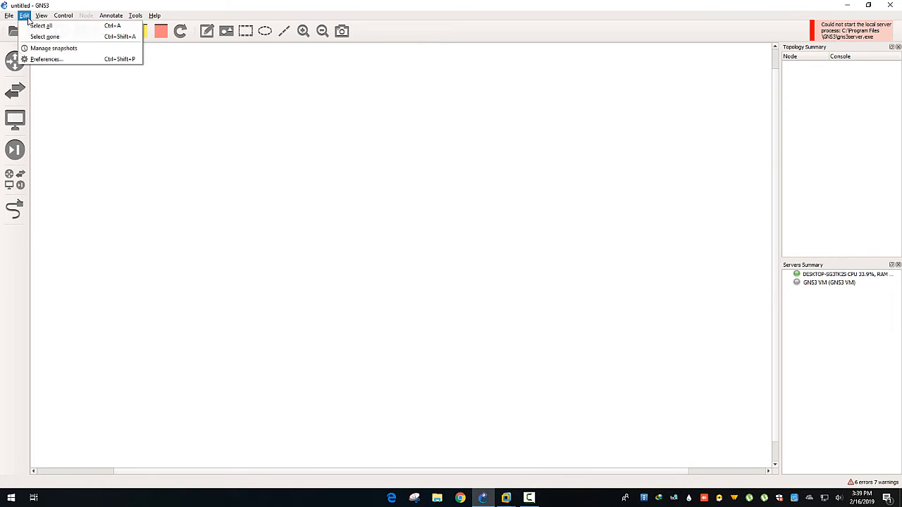
pyautogui.click(35, 59)
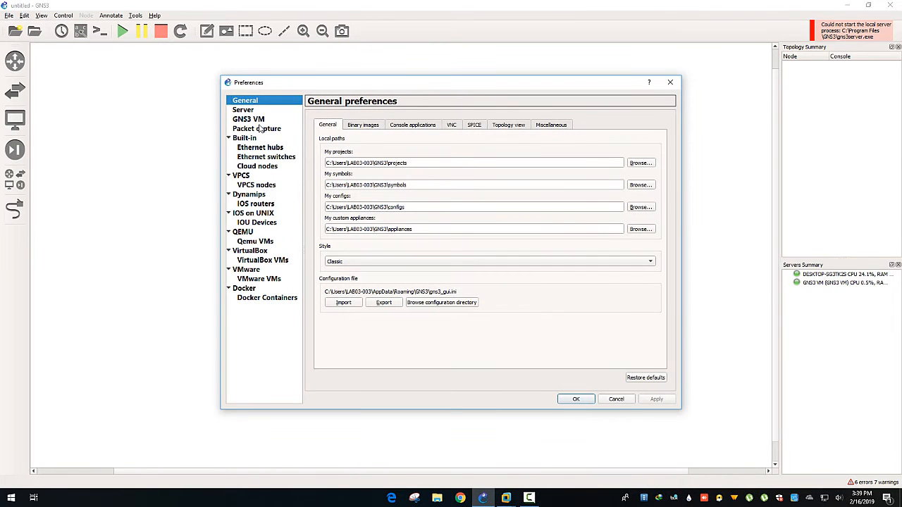
pyautogui.click(258, 111)
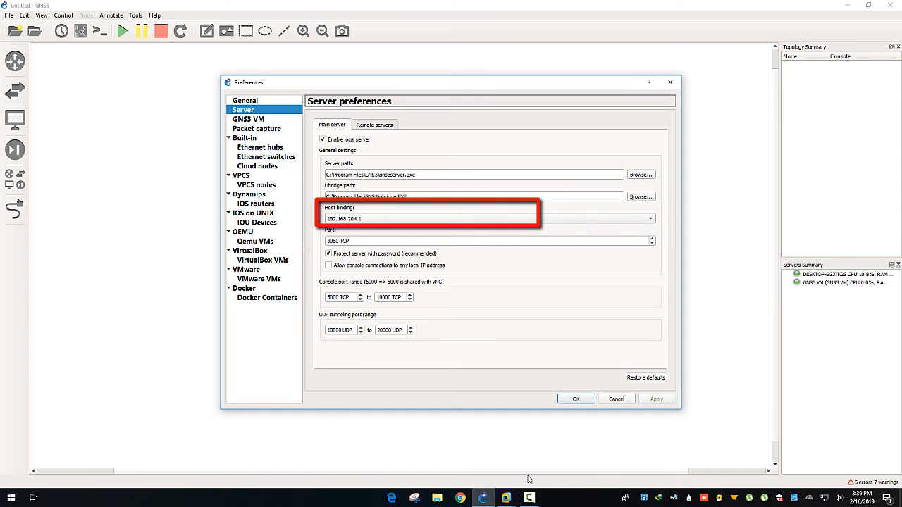
pyautogui.moveTo(507, 493)
pyautogui.click(526, 450)
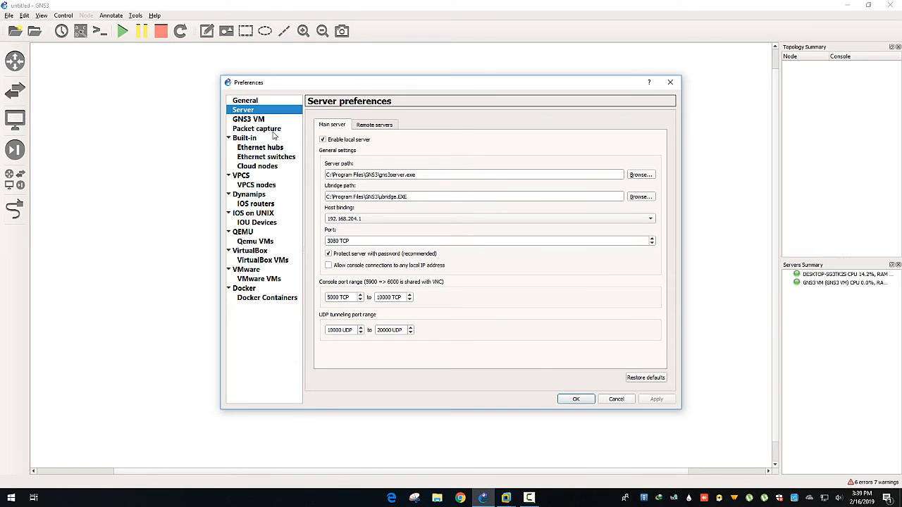
pyautogui.click(267, 226)
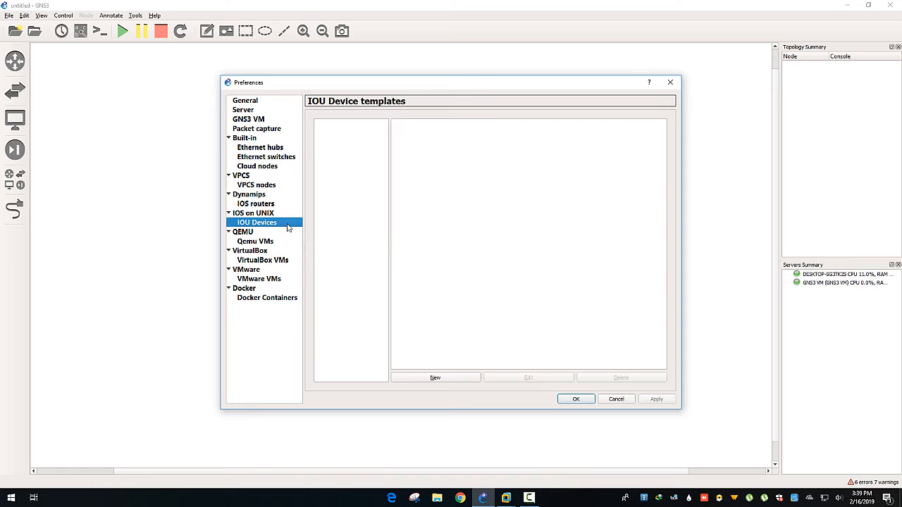
pyautogui.click(274, 215)
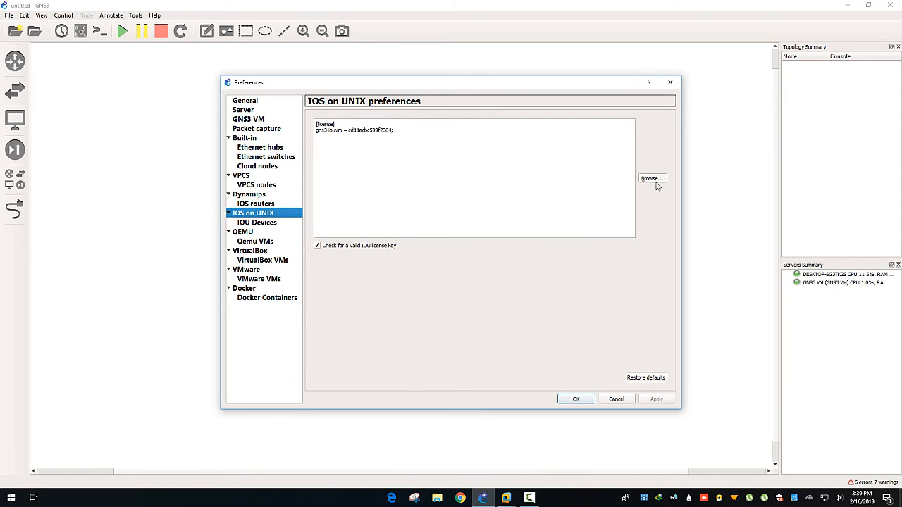
pyautogui.click(588, 397)
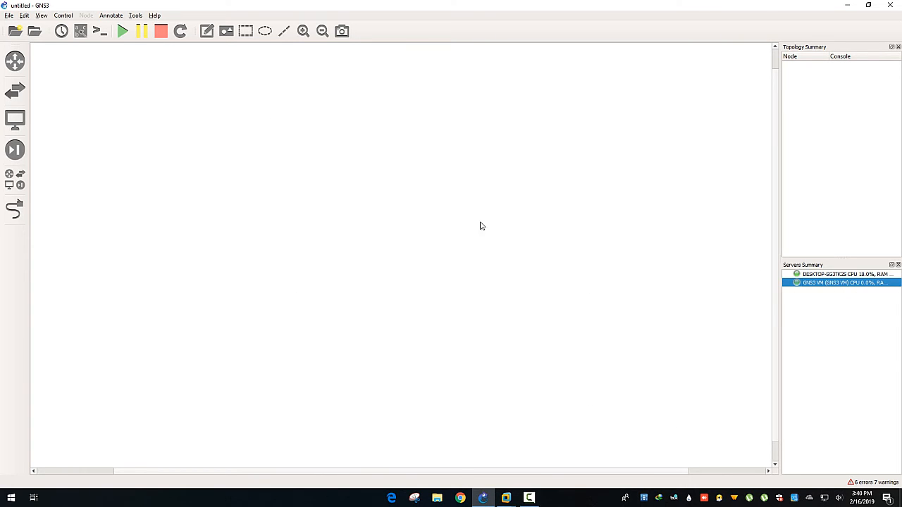
# Start a new IOU device template that runs on the GNS3 VM and name it L2.
pyautogui.click(27, 16)
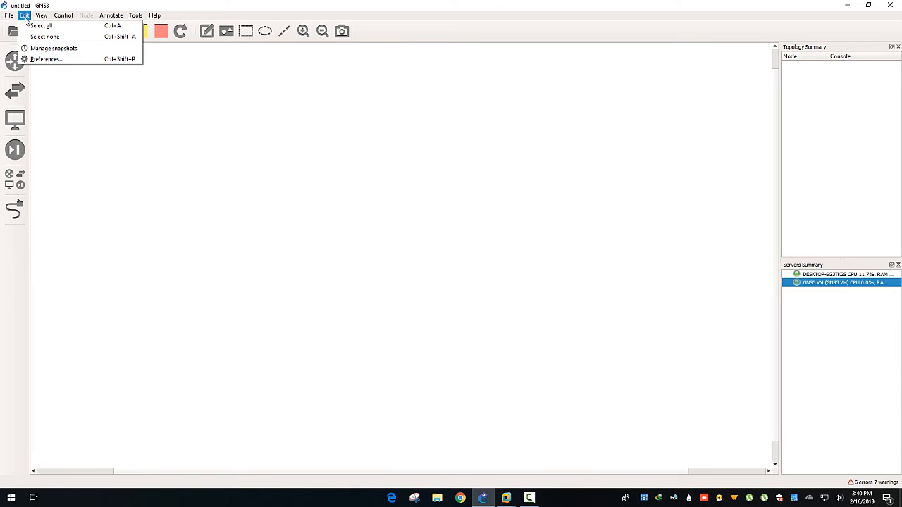
pyautogui.click(94, 61)
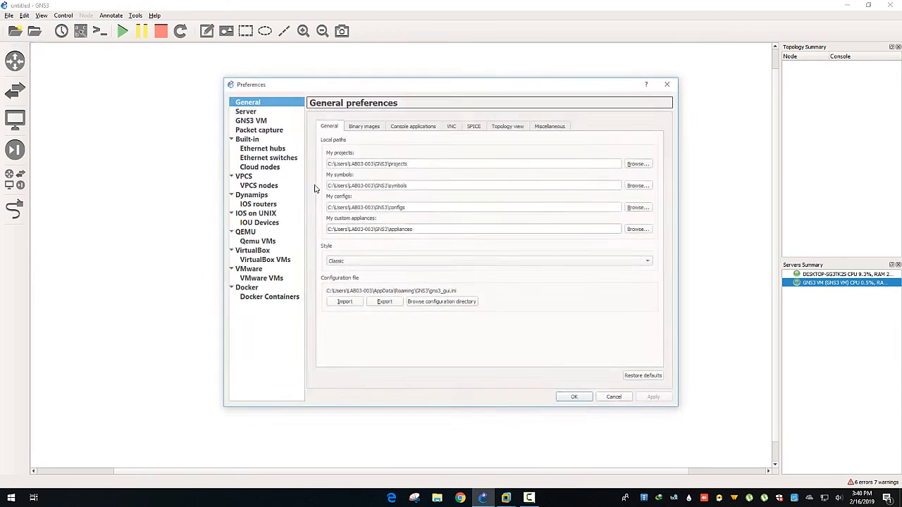
pyautogui.click(268, 224)
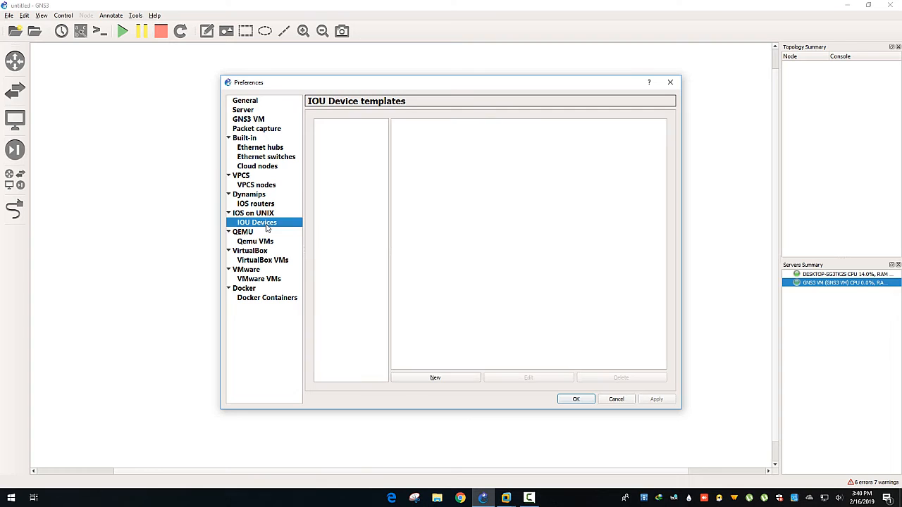
pyautogui.click(464, 381)
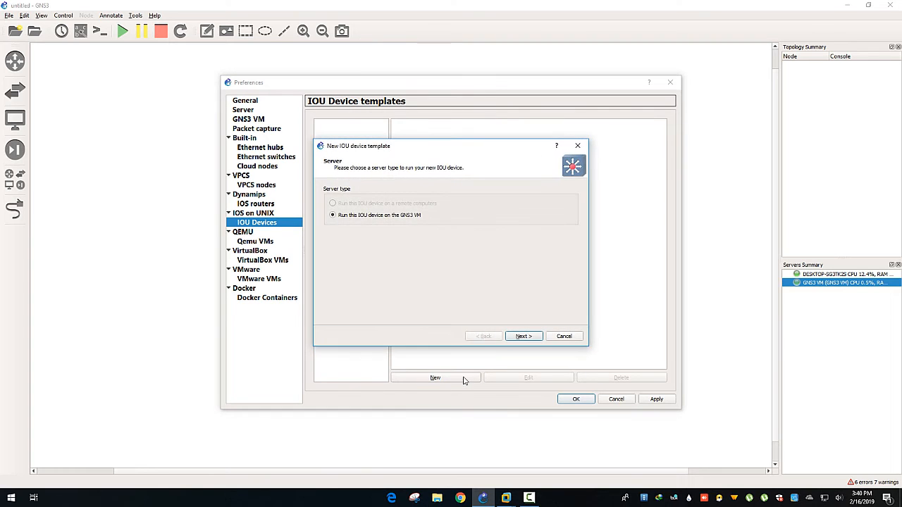
pyautogui.click(522, 336)
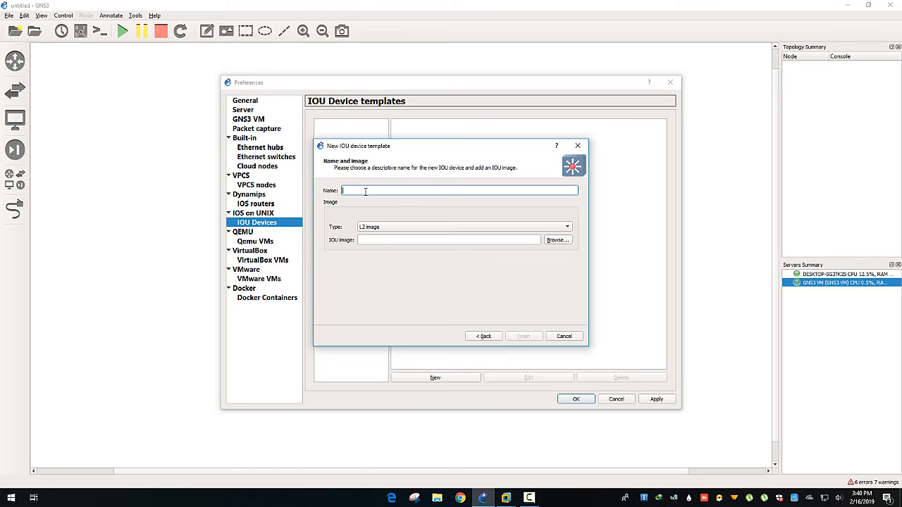
pyautogui.click(395, 239)
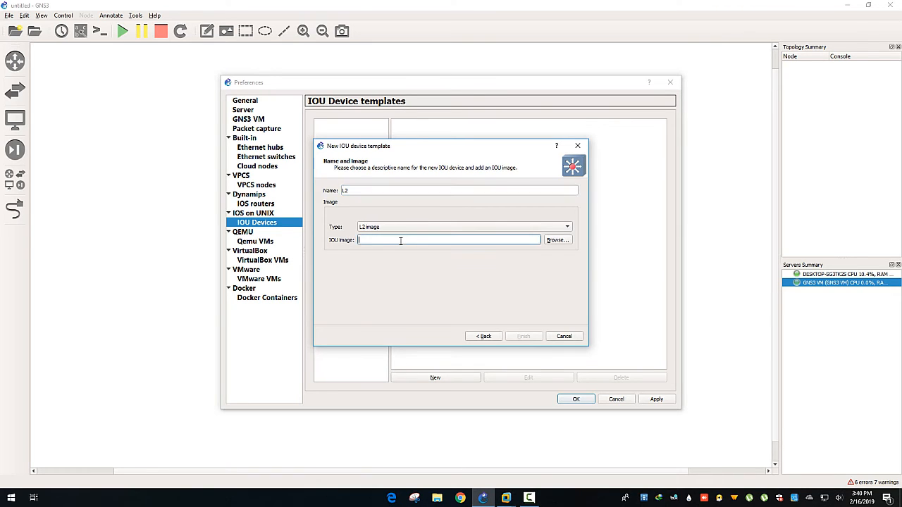
# Load i86bi-linux-l2-adventerprisek9-15.1.bin from the GNS3 files folder on the network share as the IOU image and finish the L2 template.
pyautogui.click(550, 238)
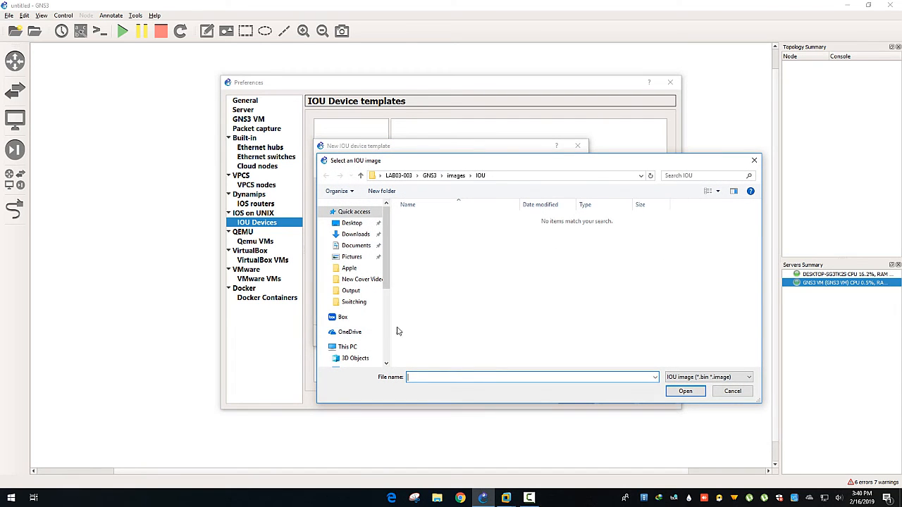
pyautogui.click(527, 175)
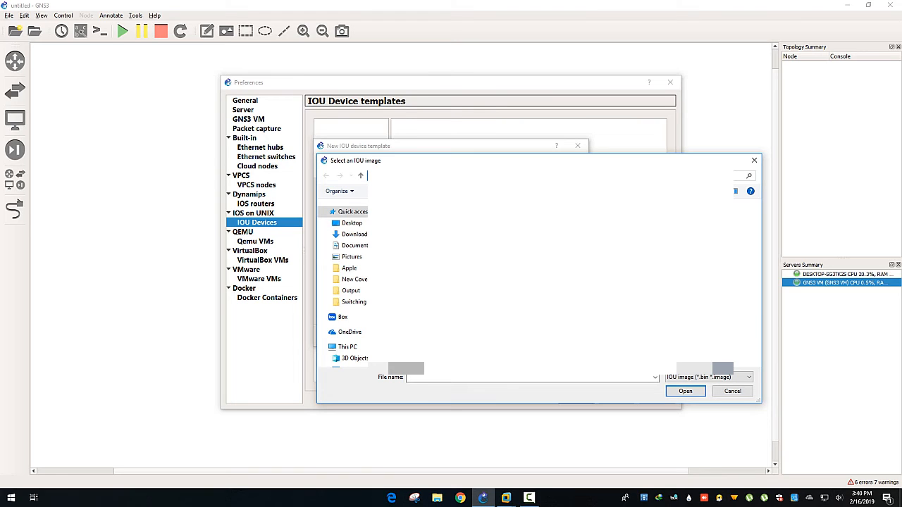
pyautogui.press('Return')
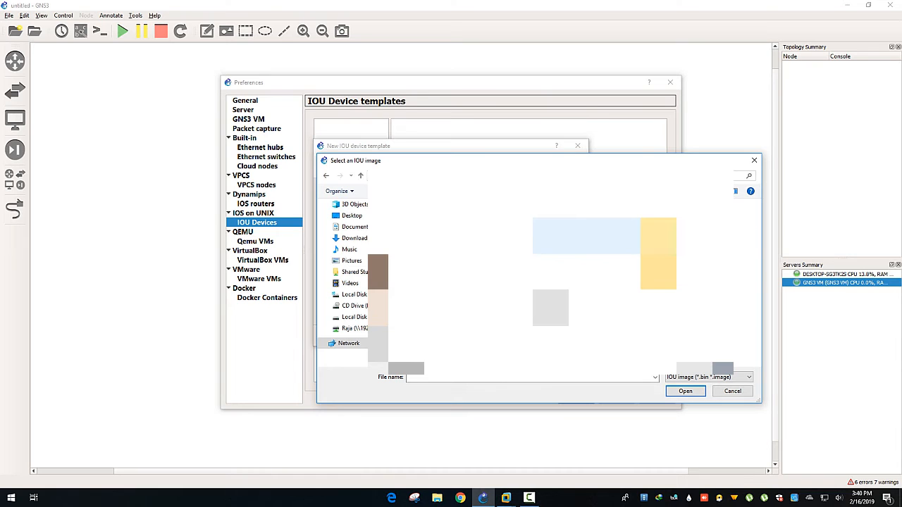
pyautogui.click(536, 344)
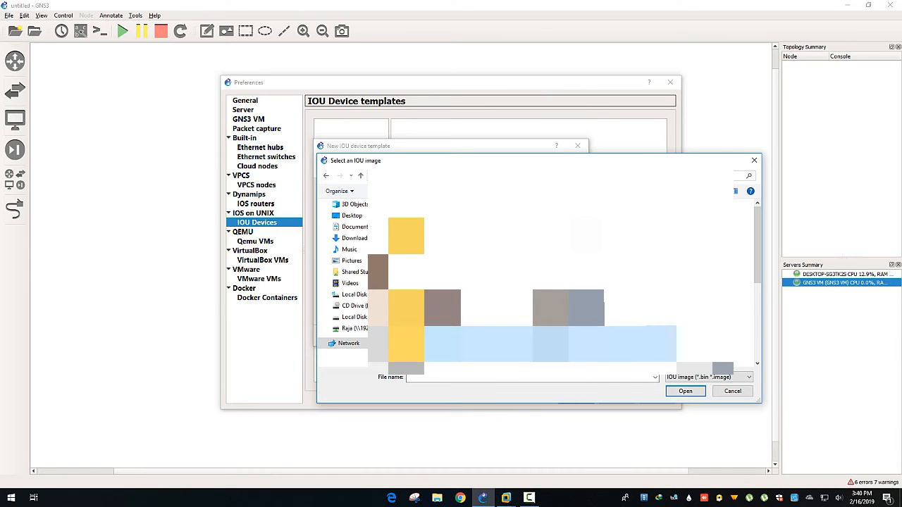
pyautogui.scroll(-4, 536, 344)
pyautogui.doubleClick(489, 279)
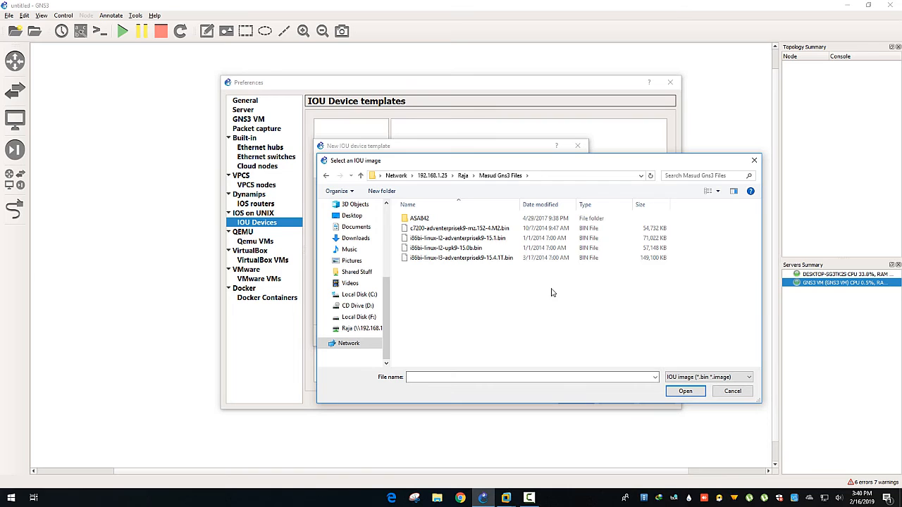
pyautogui.click(652, 240)
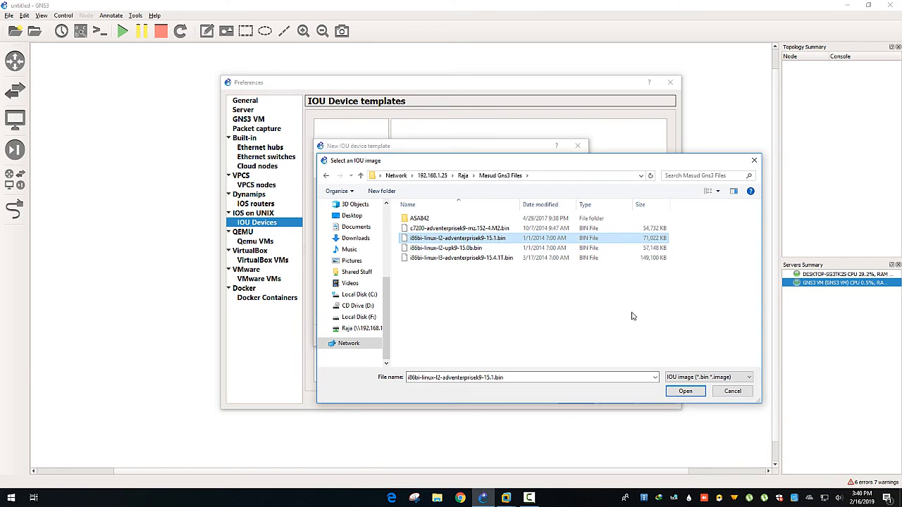
pyautogui.click(685, 392)
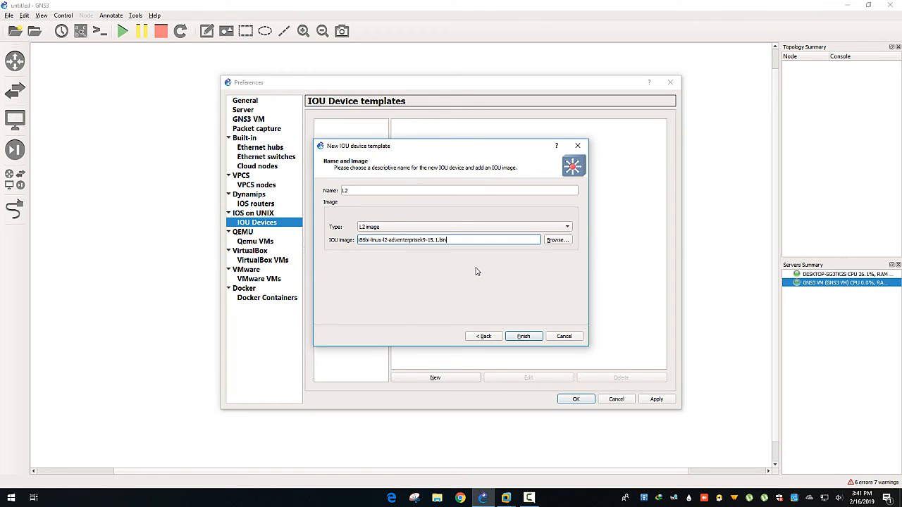
pyautogui.click(522, 336)
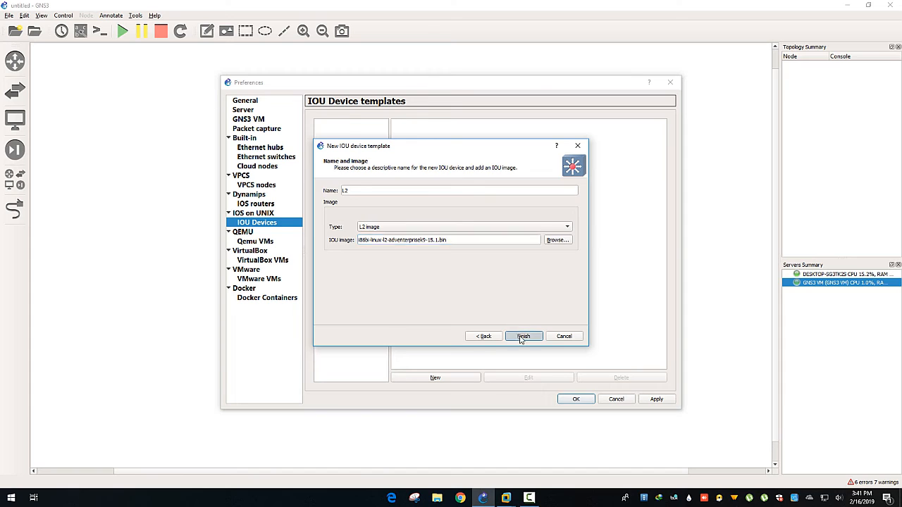
# Start a second IOU device template on the GNS3 VM using a new image of type L3 image, and name it L3.
pyautogui.click(403, 378)
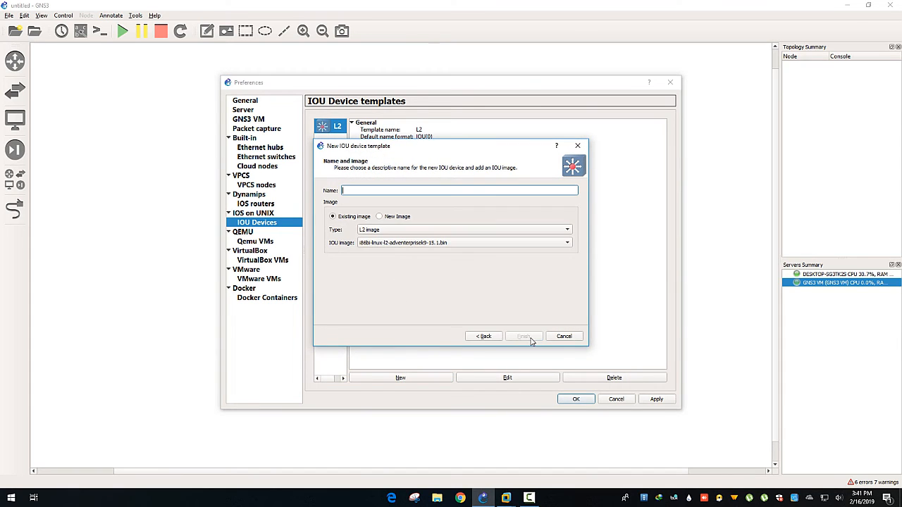
pyautogui.click(408, 218)
pyautogui.click(414, 230)
pyautogui.click(412, 240)
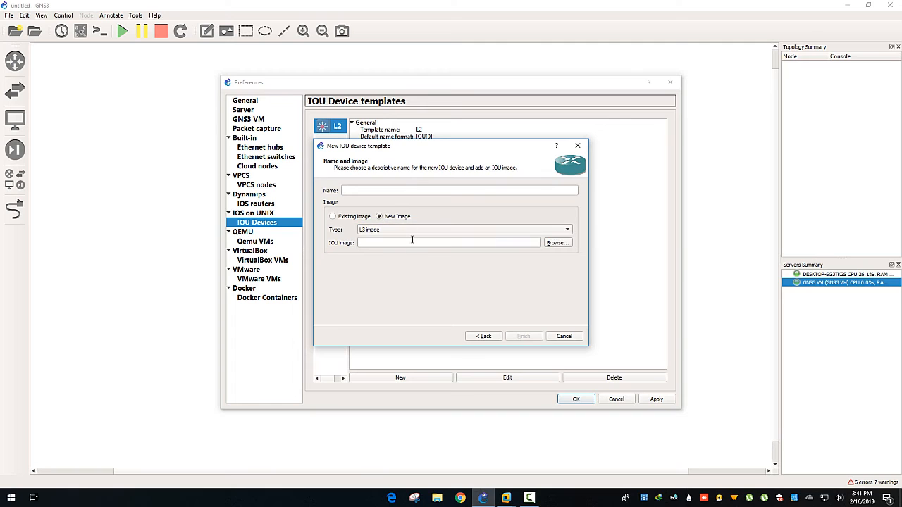
pyautogui.click(389, 191)
pyautogui.write('L3')
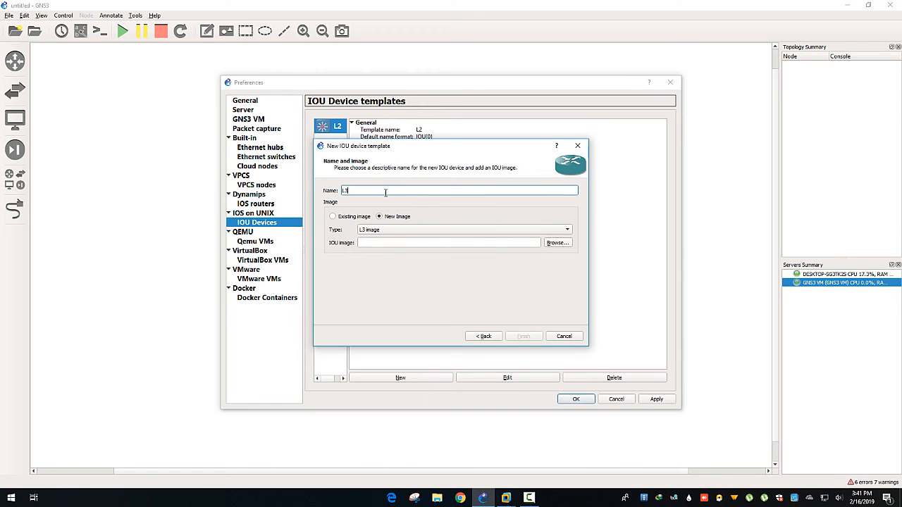
# Finish the L3 template with i86bi-linux-l3-adventerprisek9-15.4.1T.bin from the network share as its IOU image and save the preferences.
pyautogui.click(385, 243)
pyautogui.click(555, 243)
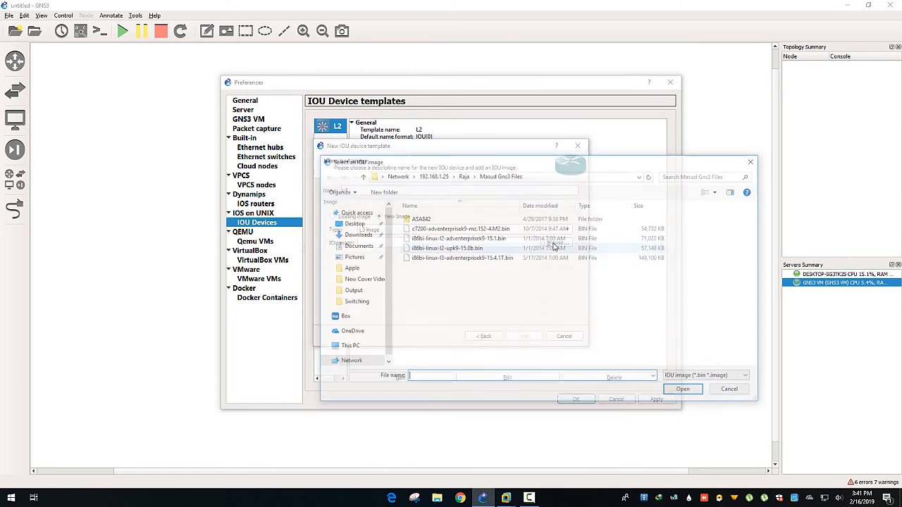
pyautogui.click(509, 264)
pyautogui.click(684, 391)
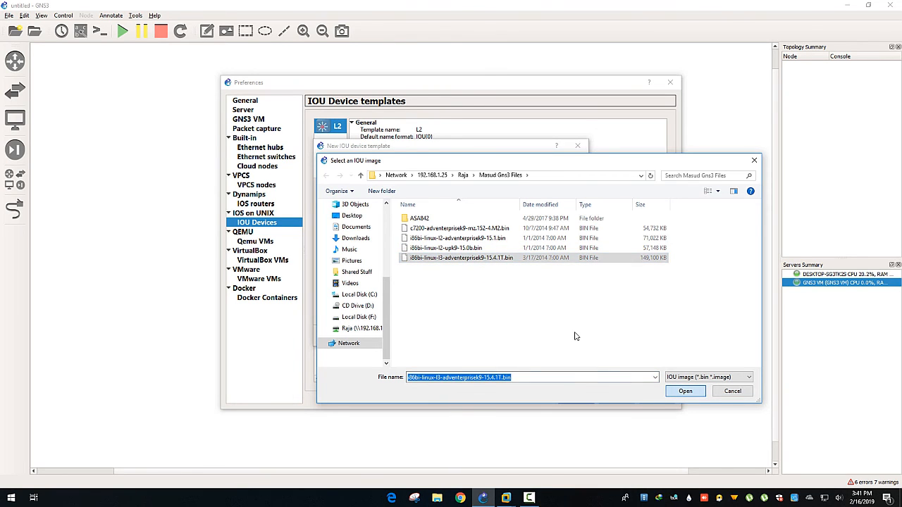
pyautogui.click(525, 337)
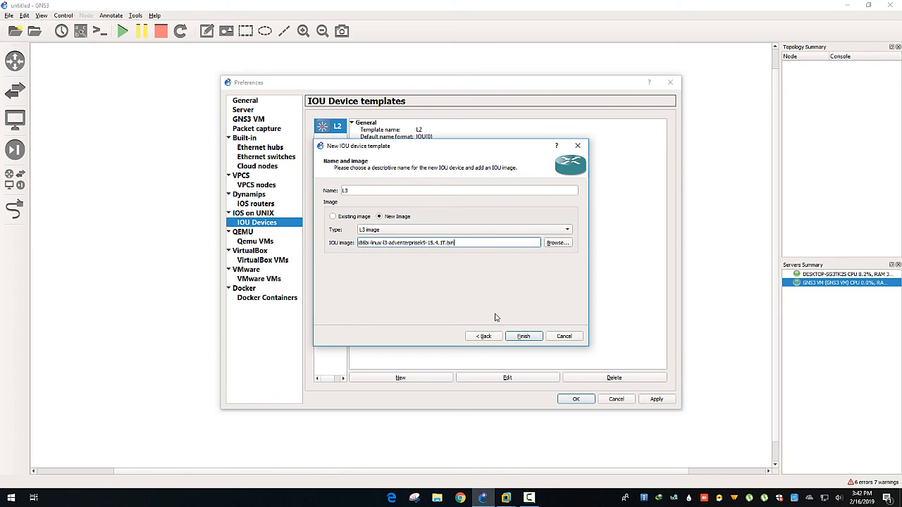
pyautogui.click(521, 336)
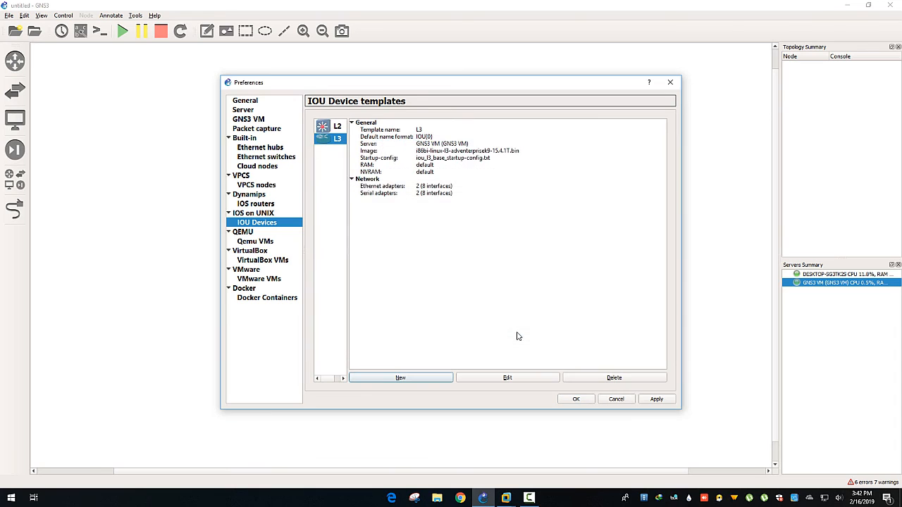
pyautogui.click(656, 399)
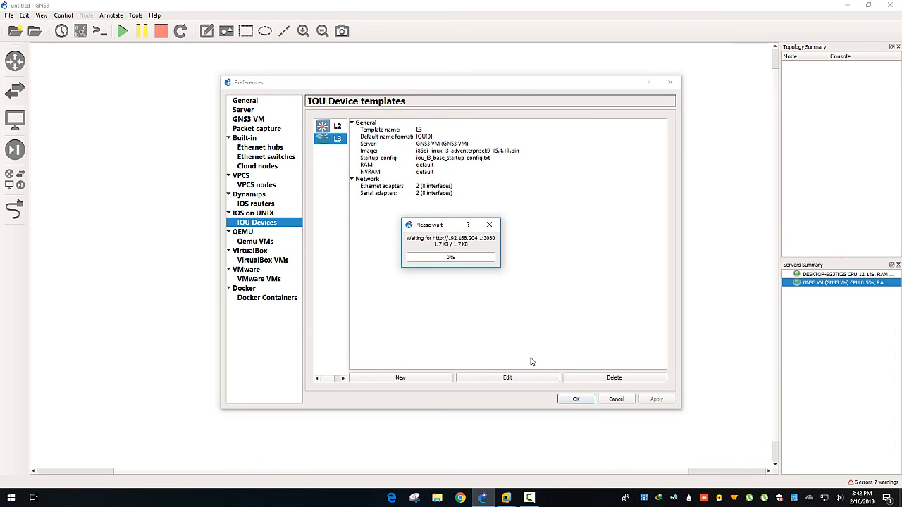
pyautogui.click(568, 399)
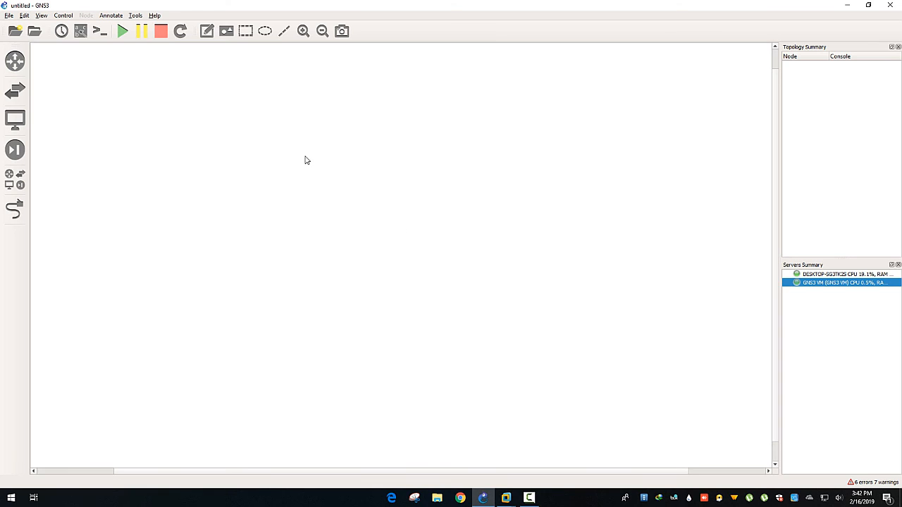
# Place one L3 router and one L2 switch side by side on the empty canvas.
pyautogui.click(15, 61)
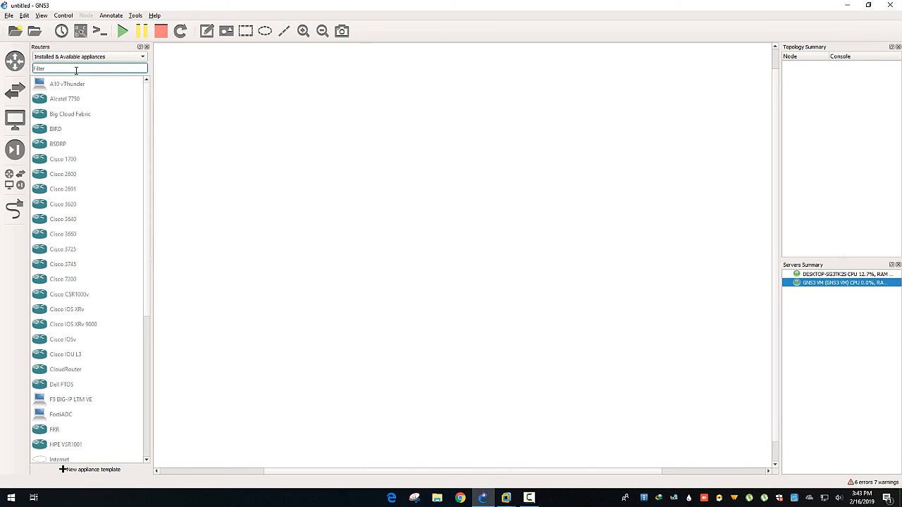
pyautogui.write('l')
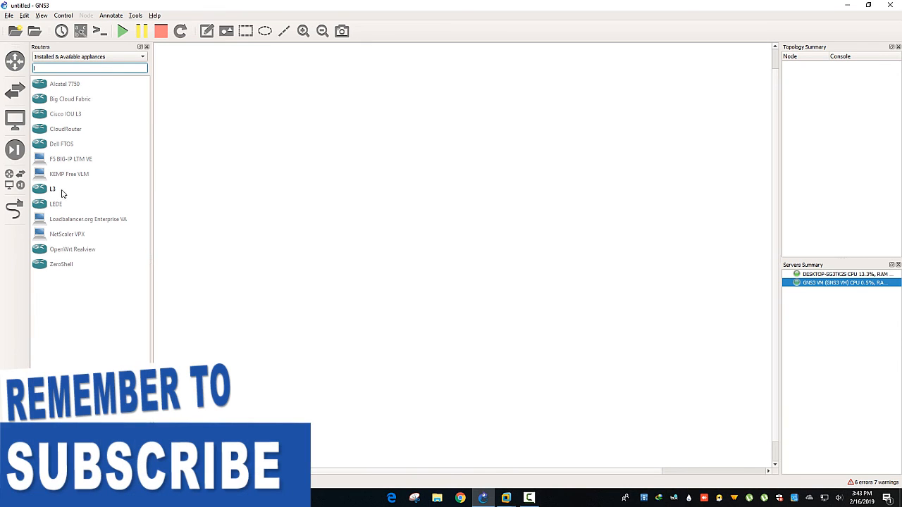
pyautogui.moveTo(61, 192); pyautogui.dragTo(282, 191)
pyautogui.click(15, 179)
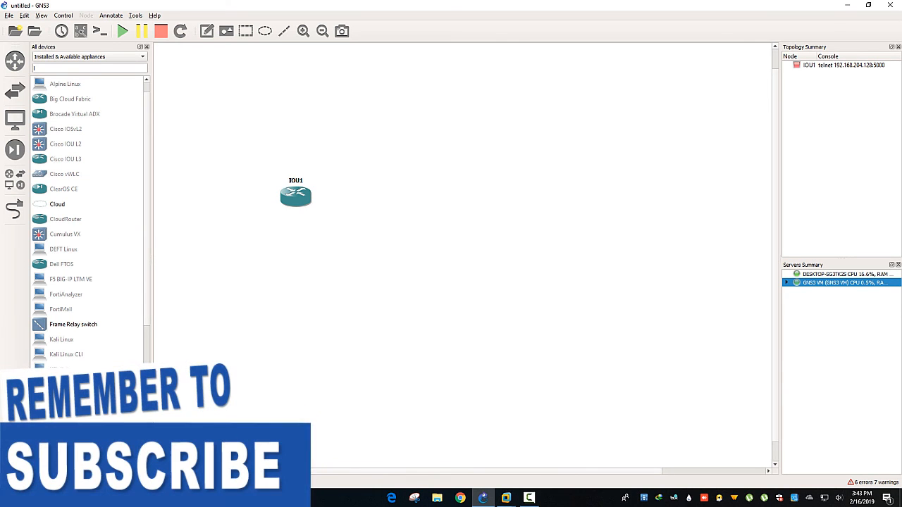
pyautogui.moveTo(58, 400); pyautogui.dragTo(440, 209)
pyautogui.click(473, 202)
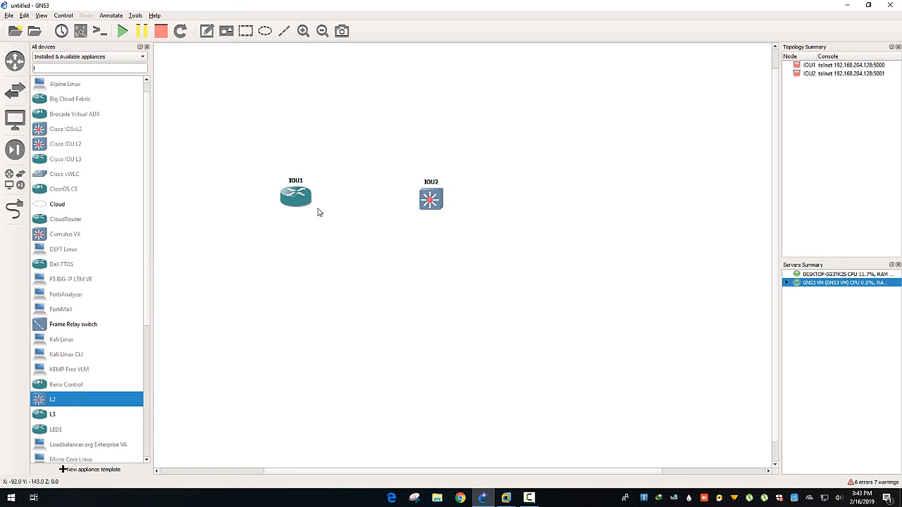
# Link Ethernet0/0 of router IOU1 to Ethernet0/0 of switch IOU2 and show the interface labels.
pyautogui.click(14, 209)
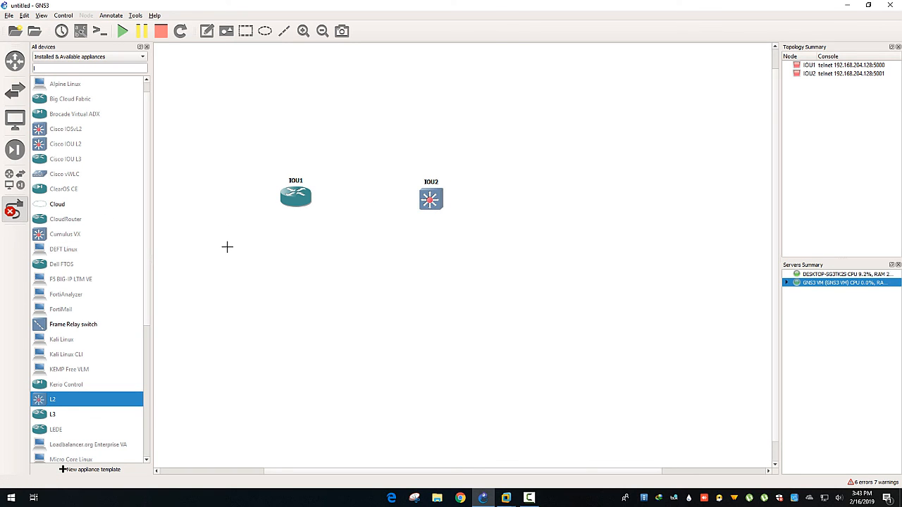
pyautogui.click(296, 197)
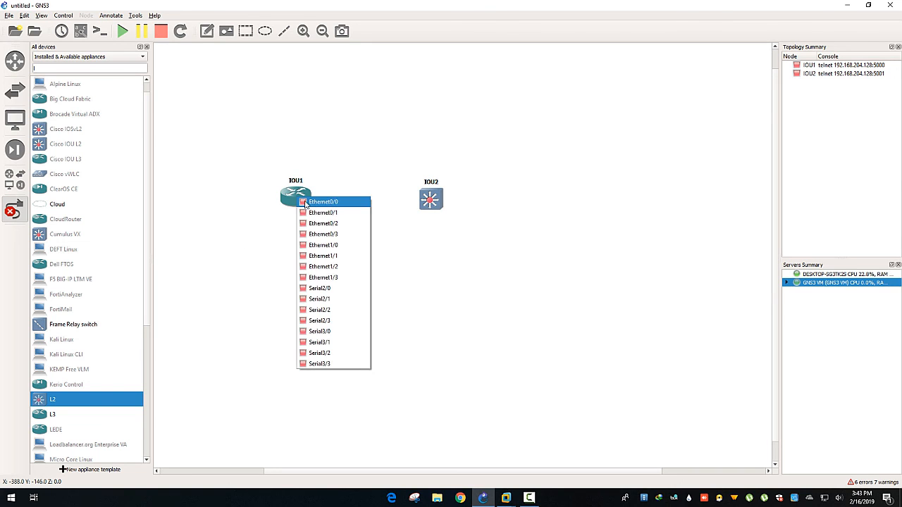
pyautogui.click(309, 203)
pyautogui.click(425, 196)
pyautogui.click(442, 201)
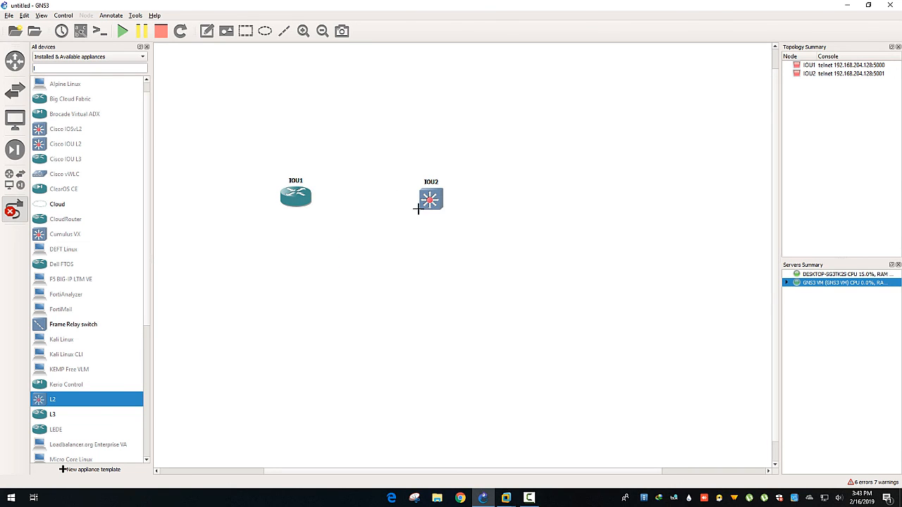
pyautogui.click(79, 32)
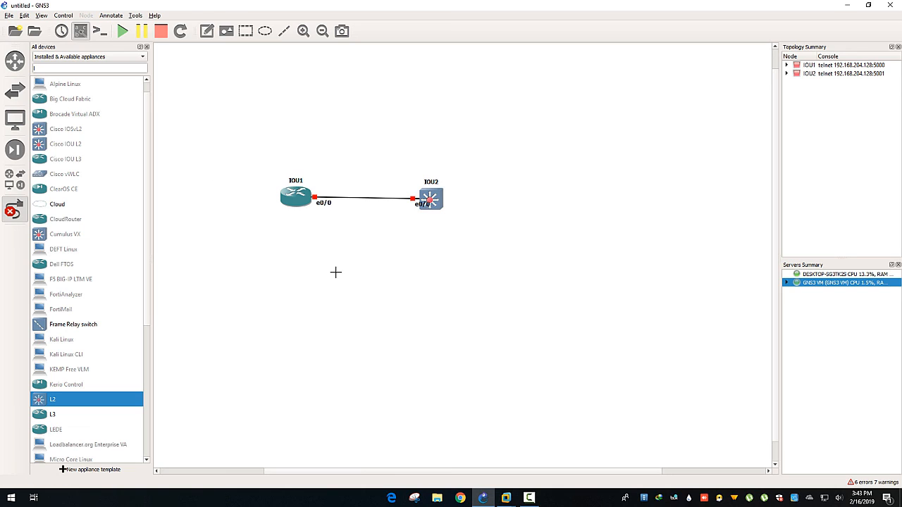
# Start both the IOU1 router and the IOU2 switch.
pyautogui.moveTo(264, 177); pyautogui.dragTo(464, 237)
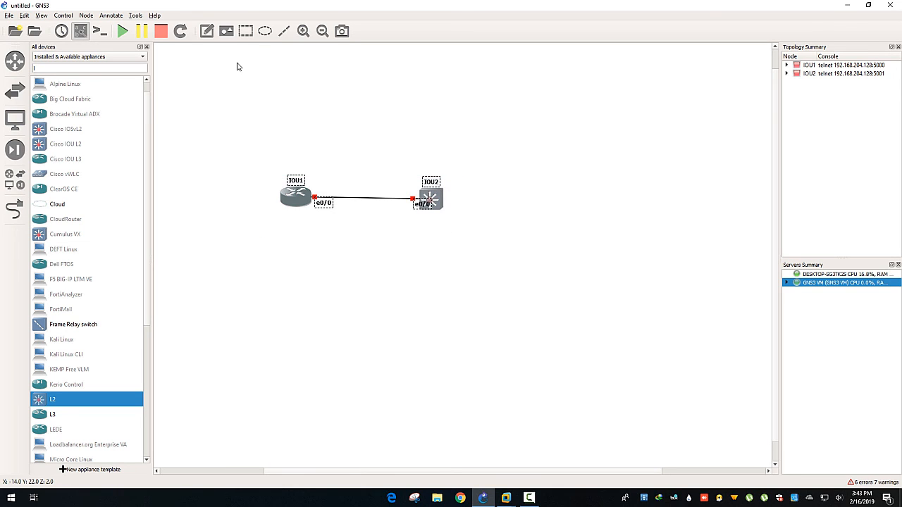
pyautogui.click(122, 31)
pyautogui.click(328, 114)
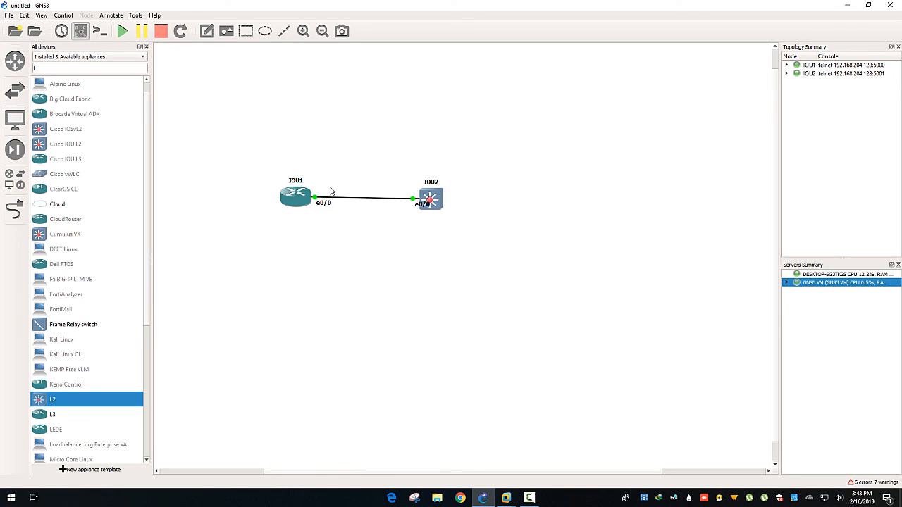
# Open the console of router IOU1 and shrink its window from above to uncover the topology.
pyautogui.rightClick(294, 198)
pyautogui.click(331, 258)
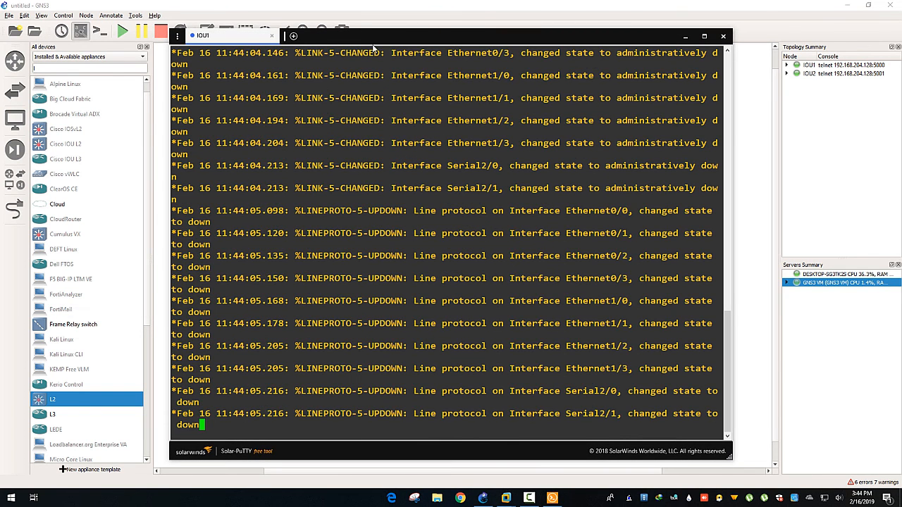
pyautogui.moveTo(350, 29); pyautogui.dragTo(350, 199)
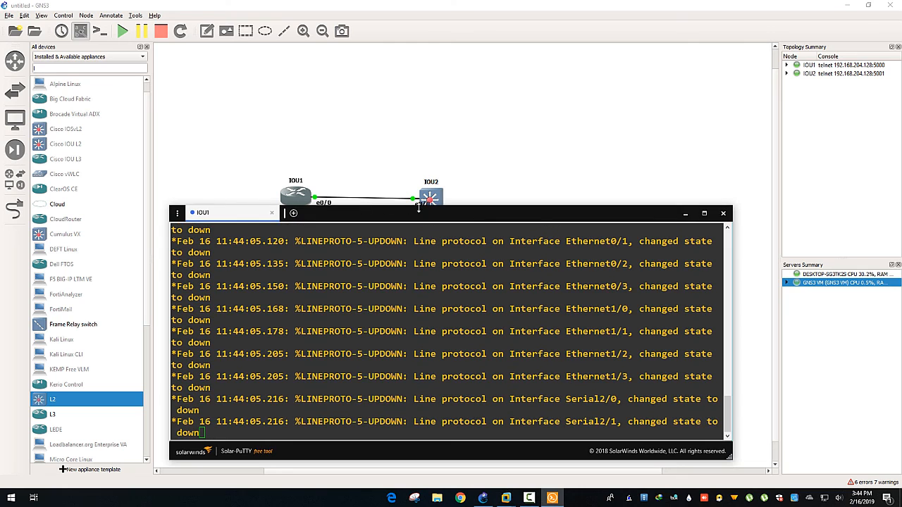
# Move both linked devices up towards the canvas's upper edge and place the console window just beneath them.
pyautogui.click(492, 173)
pyautogui.moveTo(227, 165); pyautogui.dragTo(445, 237)
pyautogui.moveTo(435, 203); pyautogui.dragTo(424, 112)
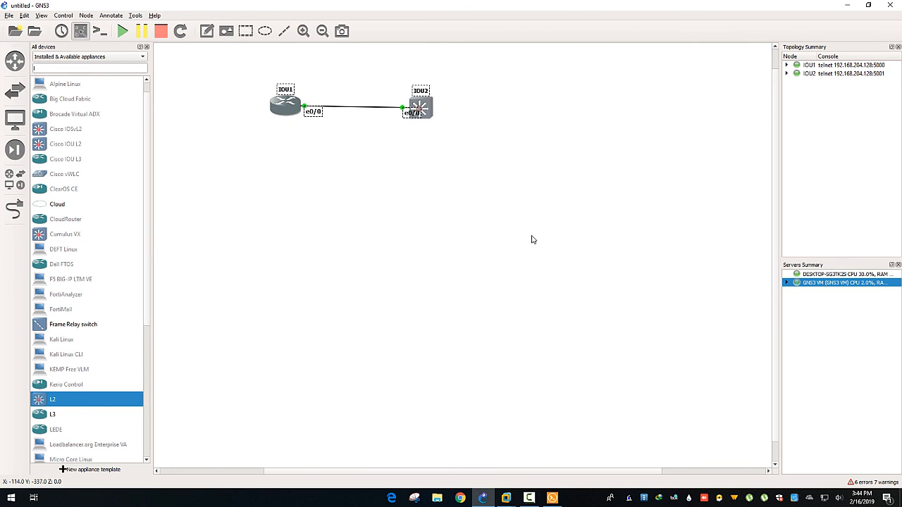
pyautogui.click(553, 497)
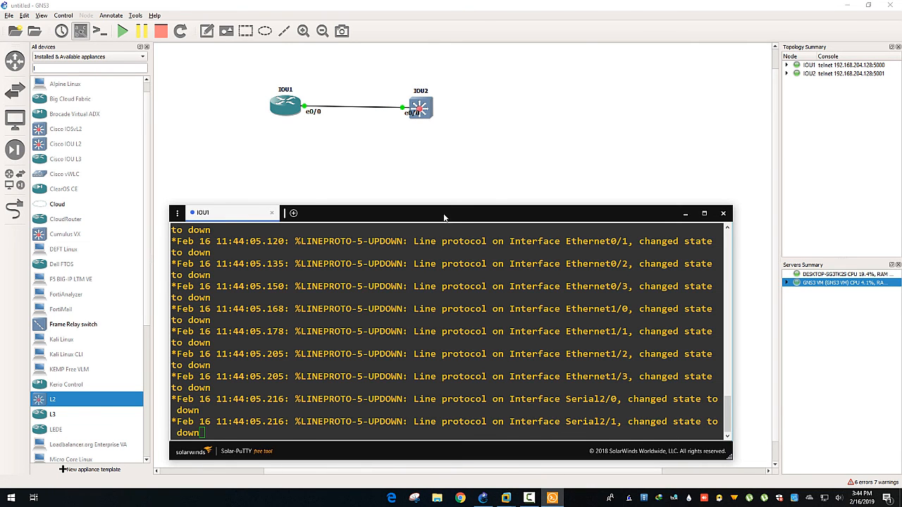
pyautogui.moveTo(437, 216); pyautogui.dragTo(484, 162)
# Check the IOS version of router IOU1 in its console with show version | section IOS.
pyautogui.click(274, 371)
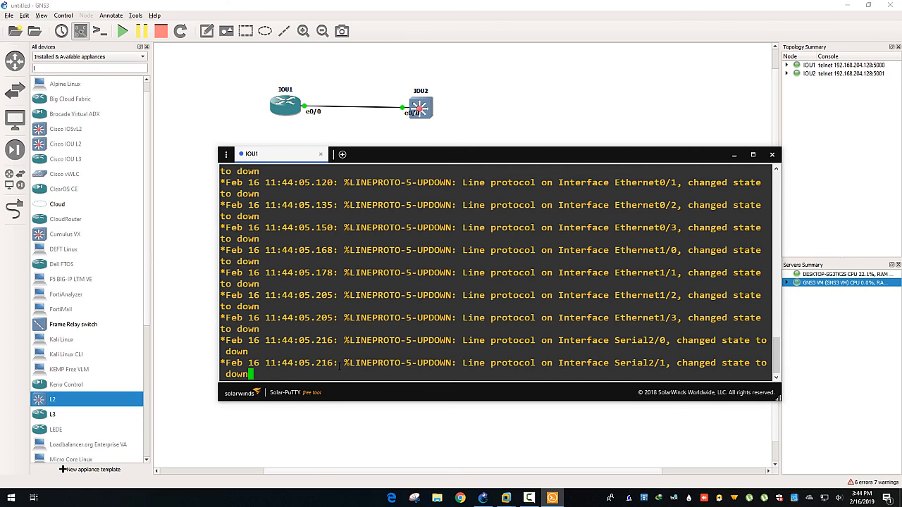
pyautogui.press('Return')
pyautogui.press('Return')
pyautogui.press('Return')
pyautogui.write('show ver')
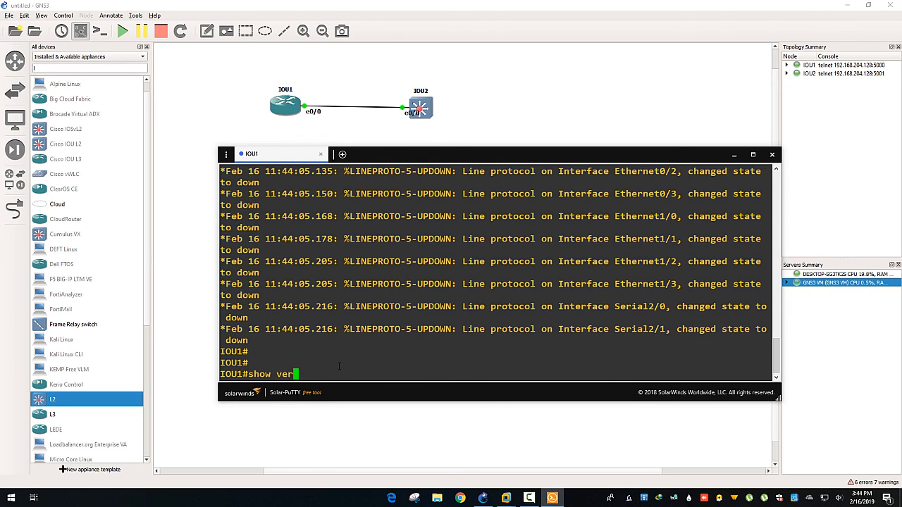
pyautogui.press('Tab')
pyautogui.write('| section')
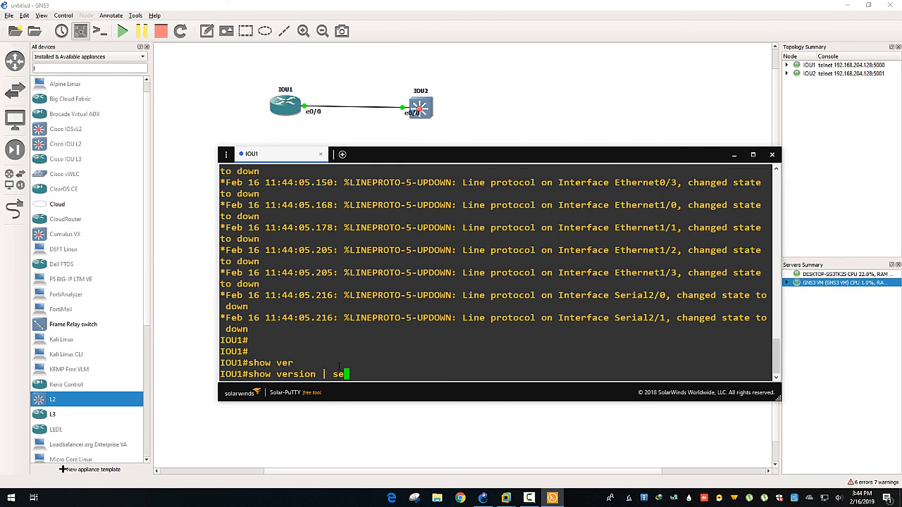
pyautogui.press('Tab')
pyautogui.write('IOS')
pyautogui.press('Return')
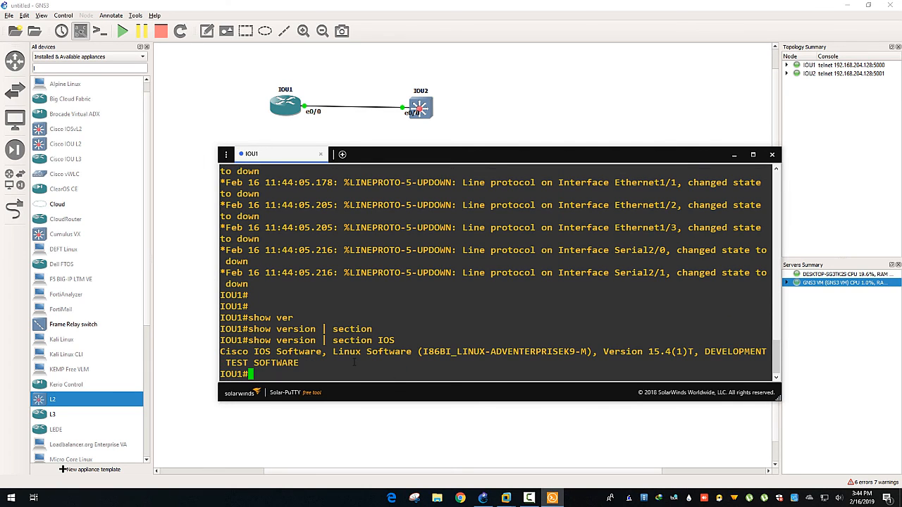
# Open the console of switch IOU2 alongside the IOU1 session and bring it to the front.
pyautogui.rightClick(426, 111)
pyautogui.click(434, 176)
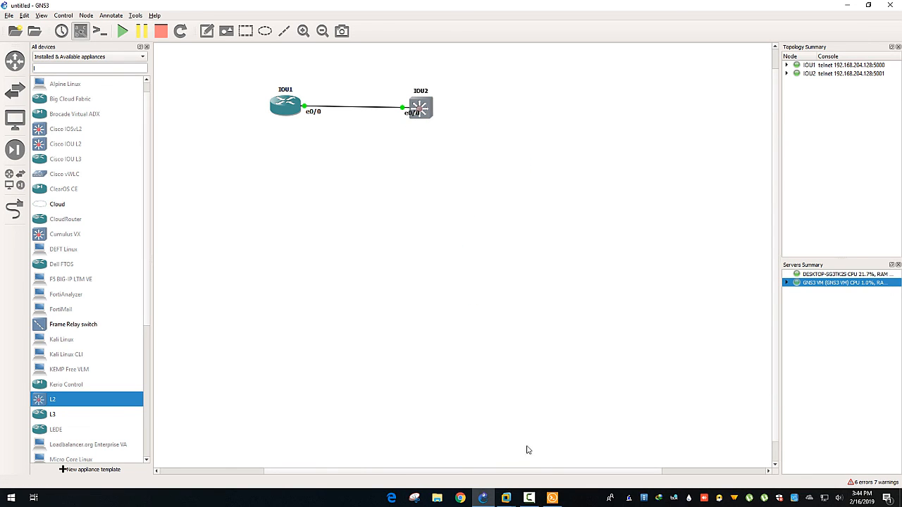
pyautogui.click(553, 499)
pyautogui.click(553, 499)
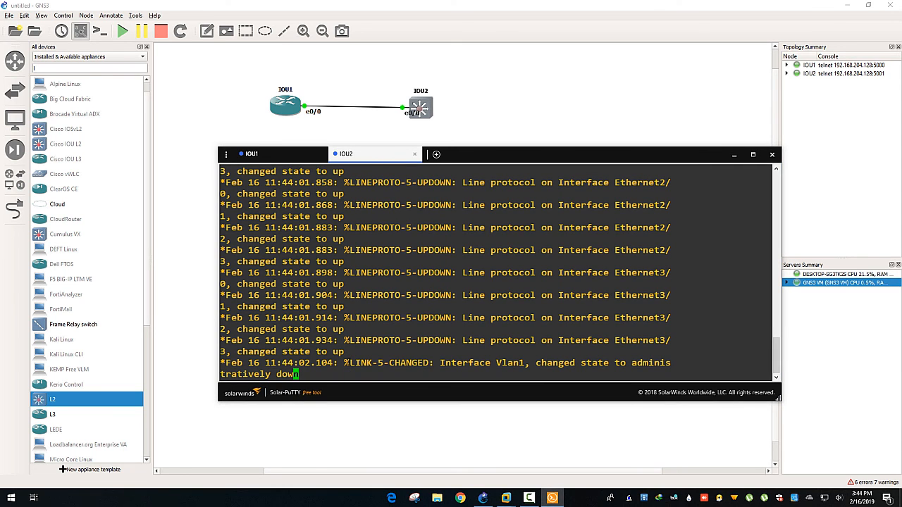
# Check the IOS version of switch IOU2 with show version | section IOS and minimize the console window.
pyautogui.press('Return')
pyautogui.press('Return')
pyautogui.press('Return')
pyautogui.press('Return')
pyautogui.write('show ver')
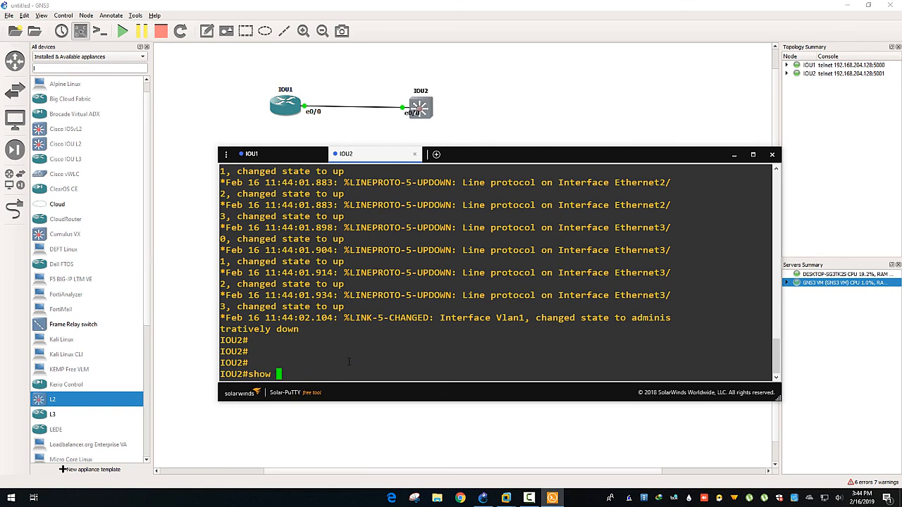
pyautogui.press('Tab')
pyautogui.write('| section IOS')
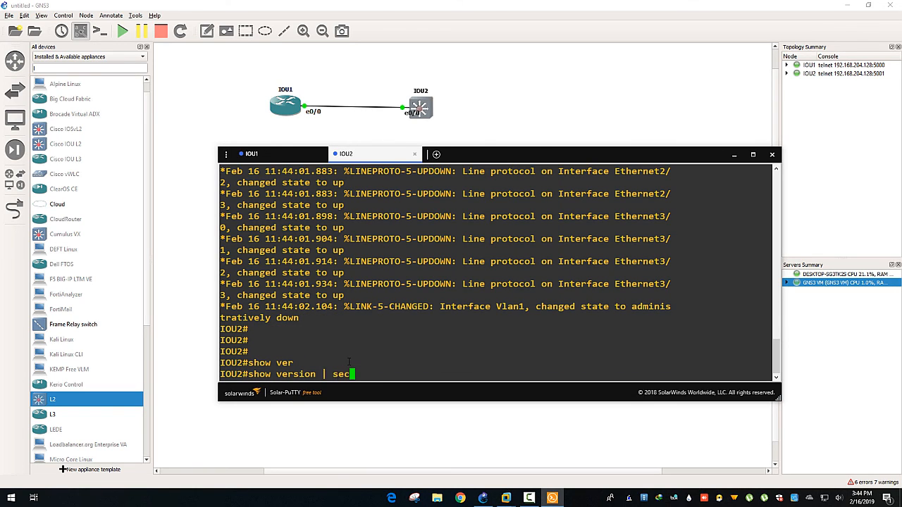
pyautogui.press('Return')
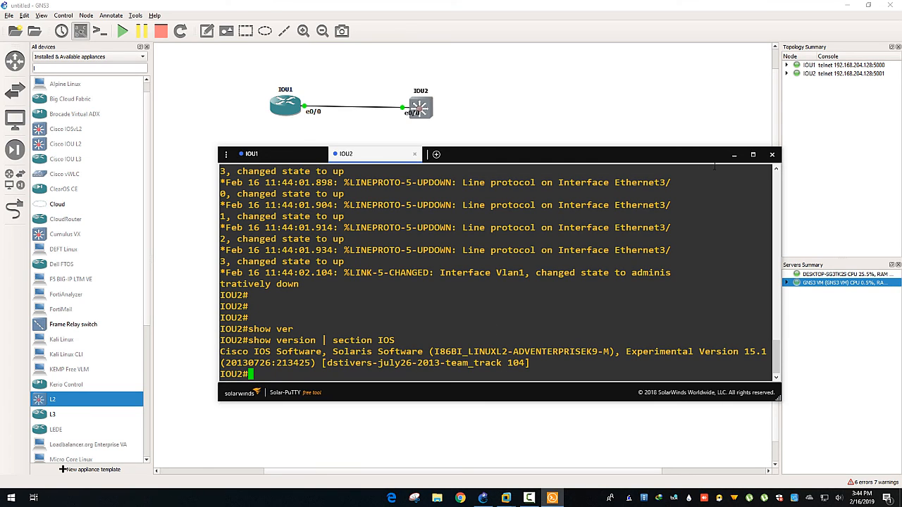
pyautogui.click(733, 156)
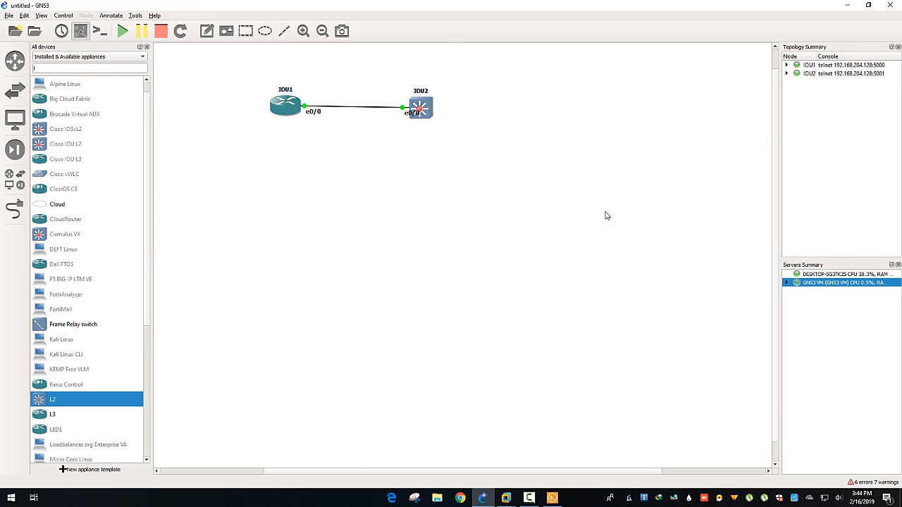